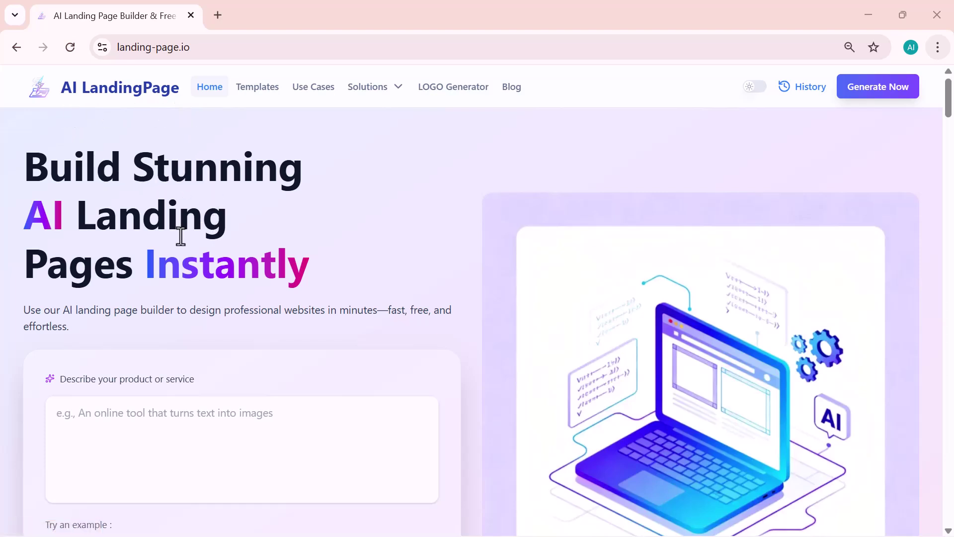
- Scroll down the landing-page.io home page to reach the product description box
{"action": "scroll", "coordinate": [180, 234], "scroll_direction": "down", "scroll_amount": 3}
{"action": "scroll", "coordinate": [181, 236], "scroll_direction": "down", "scroll_amount": 4}
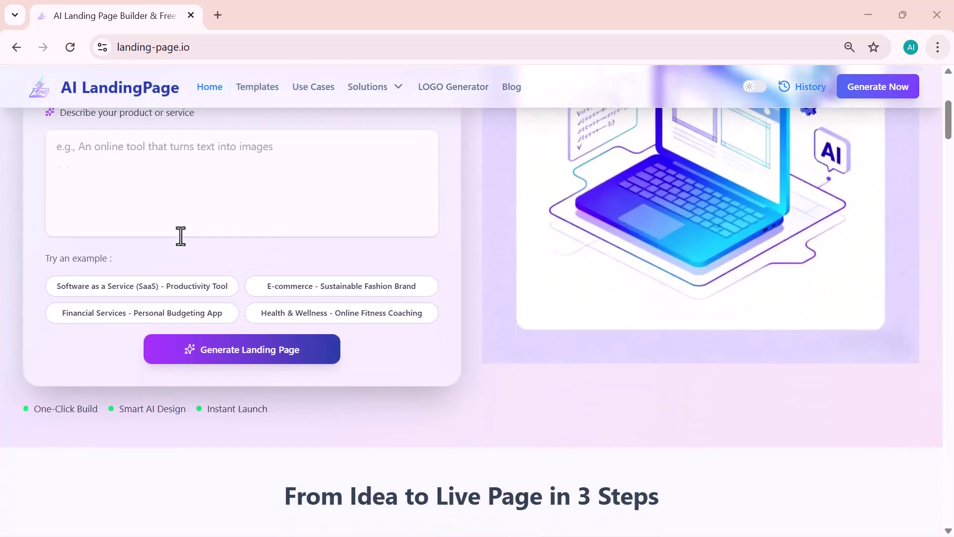
{"action": "scroll", "coordinate": [181, 236], "scroll_direction": "down", "scroll_amount": 4}
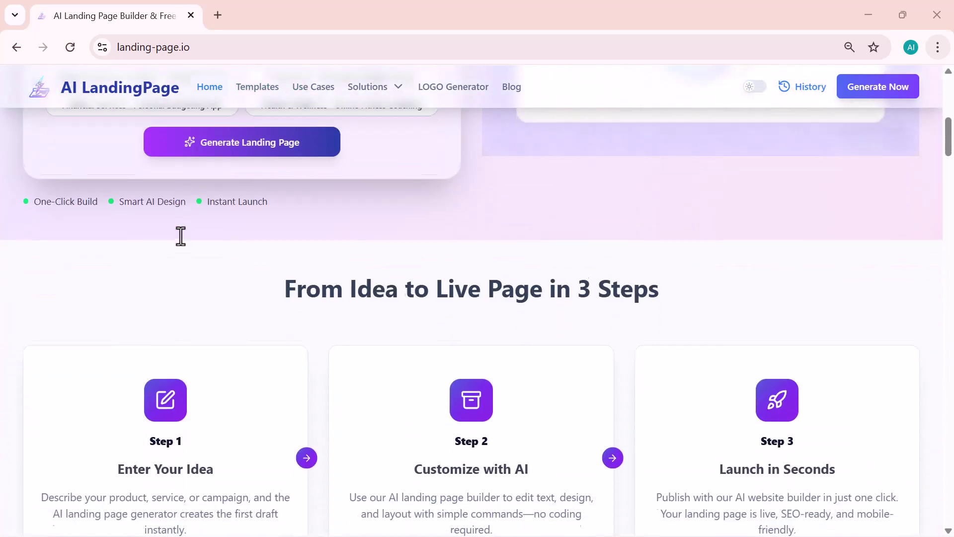
{"action": "scroll", "coordinate": [181, 236], "scroll_direction": "down", "scroll_amount": 3}
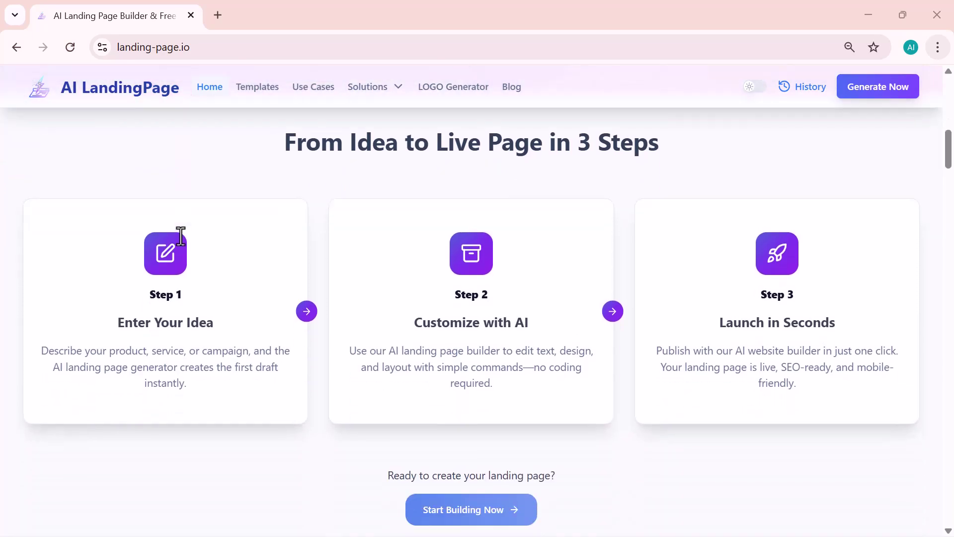
{"action": "scroll", "coordinate": [181, 235], "scroll_direction": "down", "scroll_amount": 3}
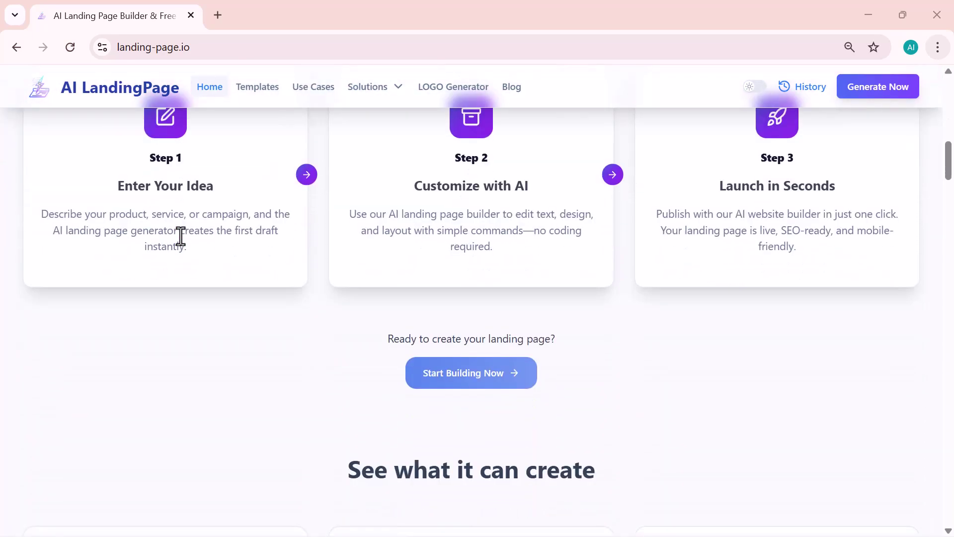
{"action": "scroll", "coordinate": [181, 235], "scroll_direction": "down", "scroll_amount": 4}
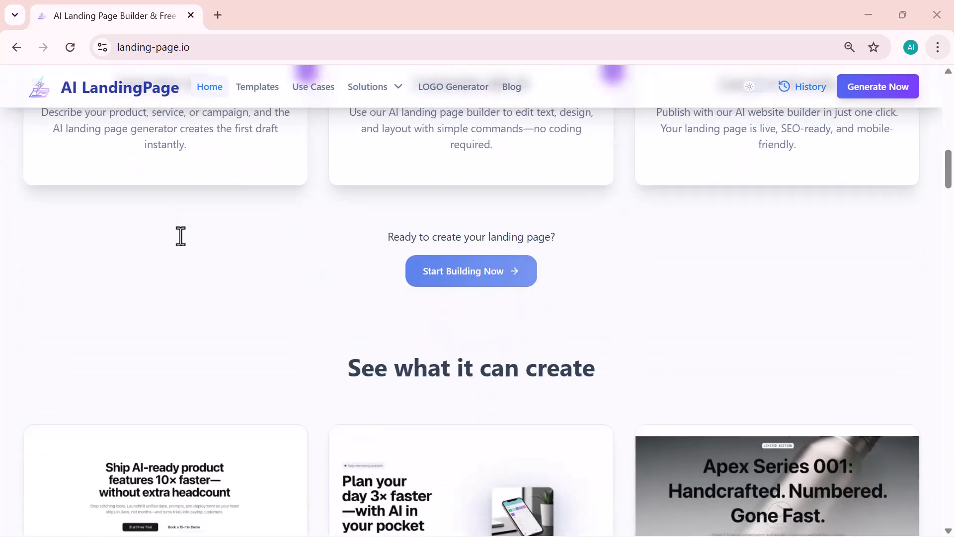
{"action": "scroll", "coordinate": [181, 235], "scroll_direction": "down", "scroll_amount": 3}
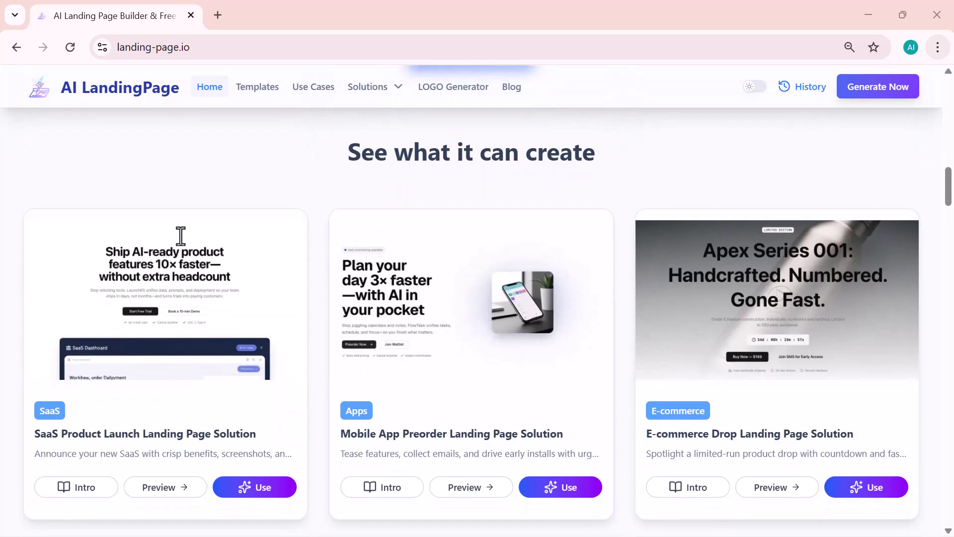
{"action": "scroll", "coordinate": [180, 235], "scroll_direction": "down", "scroll_amount": 3}
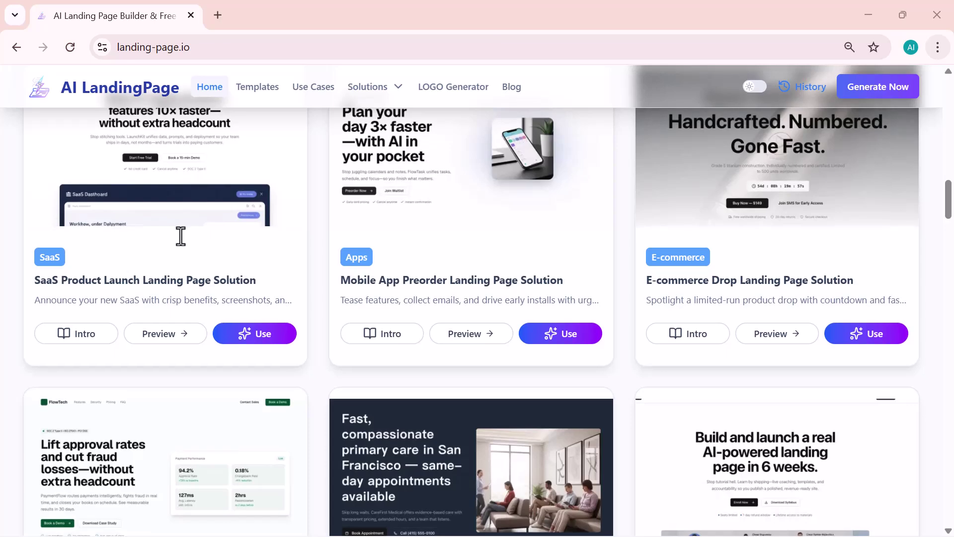
{"action": "scroll", "coordinate": [182, 235], "scroll_direction": "down", "scroll_amount": 5}
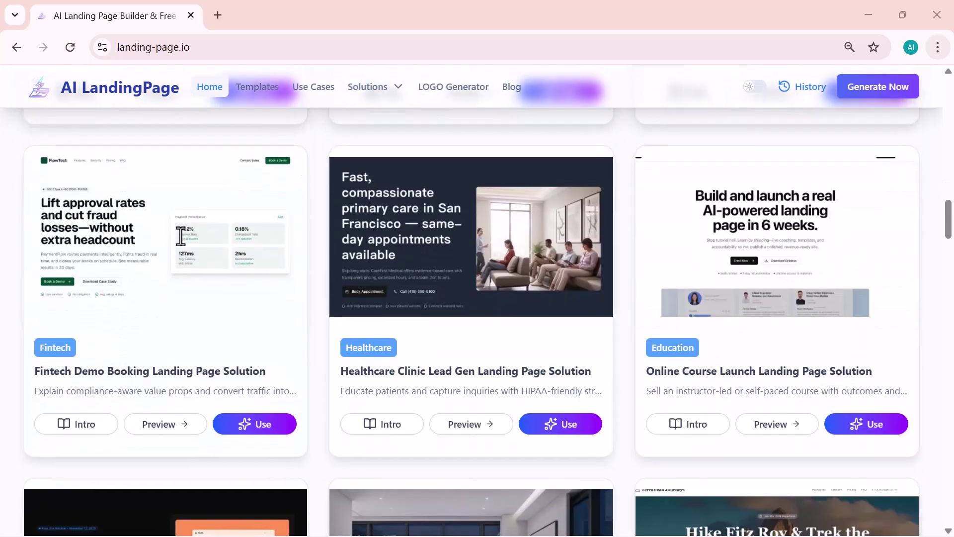
{"action": "scroll", "coordinate": [181, 236], "scroll_direction": "down", "scroll_amount": 4}
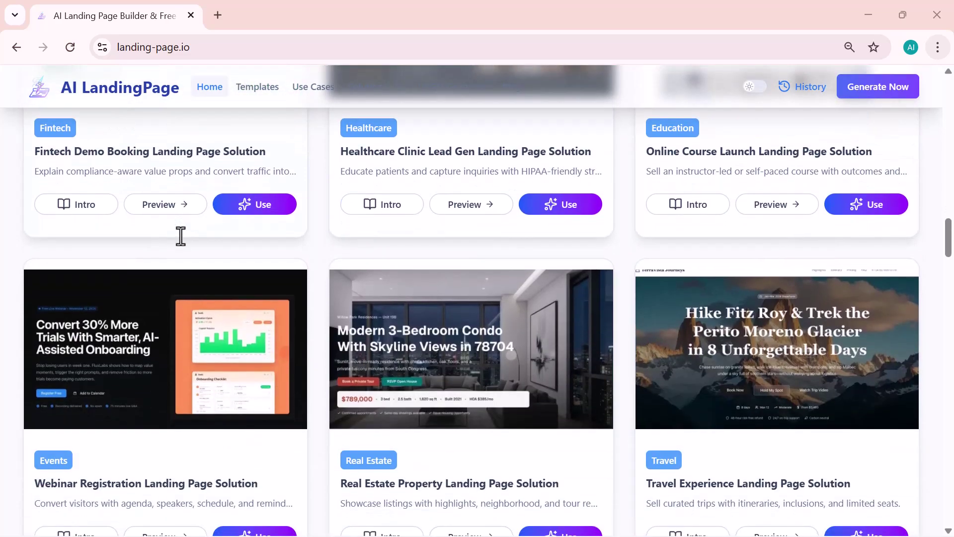
{"action": "scroll", "coordinate": [182, 228], "scroll_direction": "down", "scroll_amount": 1}
{"action": "scroll", "coordinate": [184, 214], "scroll_direction": "up", "scroll_amount": 15}
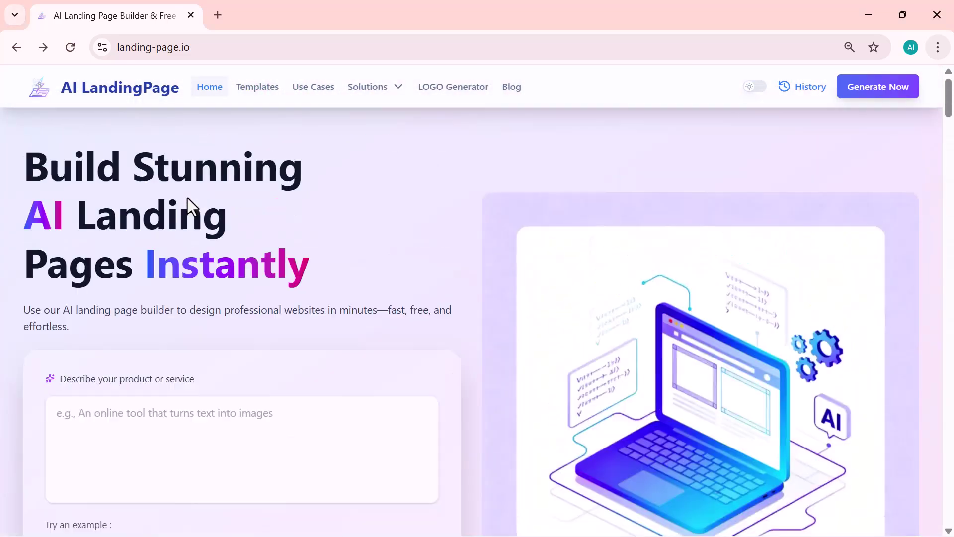
{"action": "scroll", "coordinate": [188, 198], "scroll_direction": "down", "scroll_amount": 1}
{"action": "scroll", "coordinate": [187, 198], "scroll_direction": "up", "scroll_amount": 1}
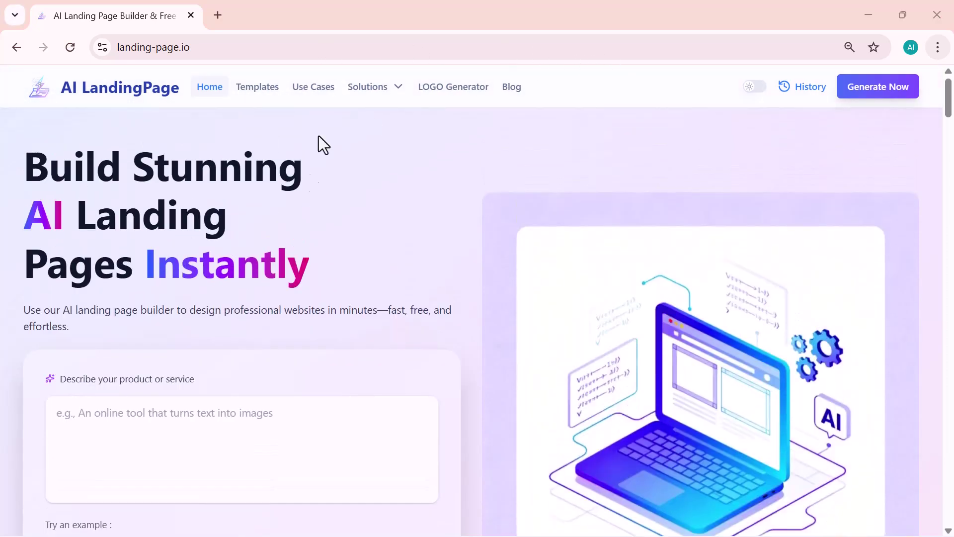
{"action": "scroll", "coordinate": [142, 298], "scroll_direction": "down", "scroll_amount": 1}
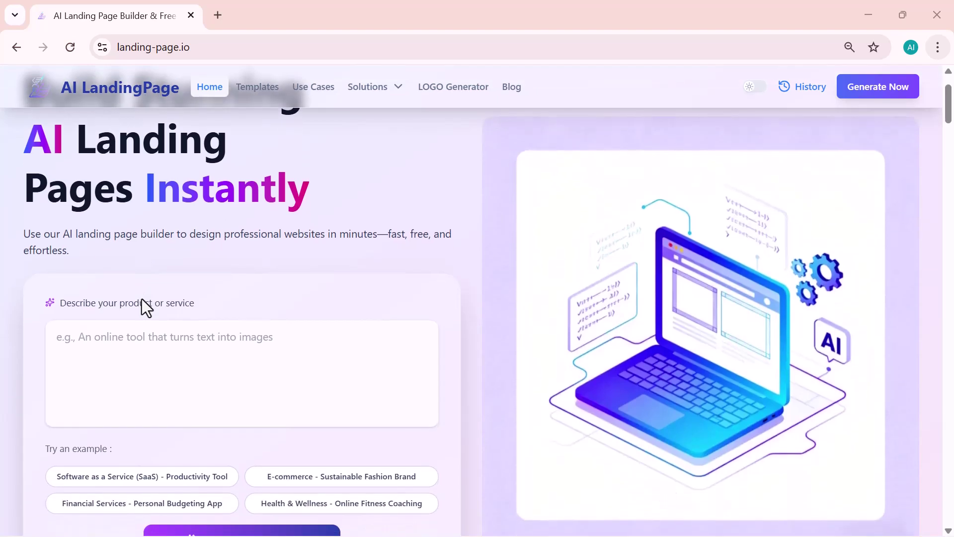
{"action": "scroll", "coordinate": [141, 298], "scroll_direction": "down", "scroll_amount": 1}
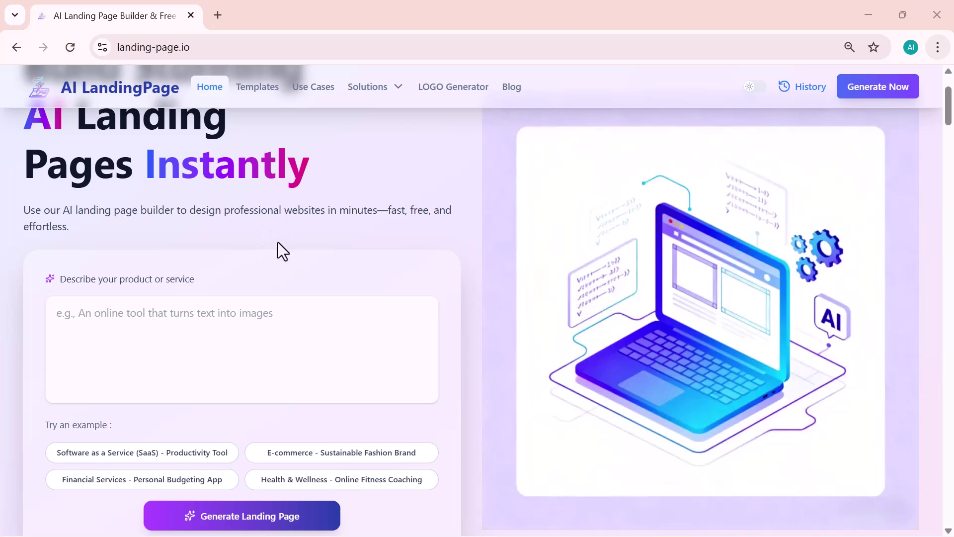
- Paste the AI EXPERT task-management app description and submit it to generate the page
{"action": "left_click", "coordinate": [157, 339]}
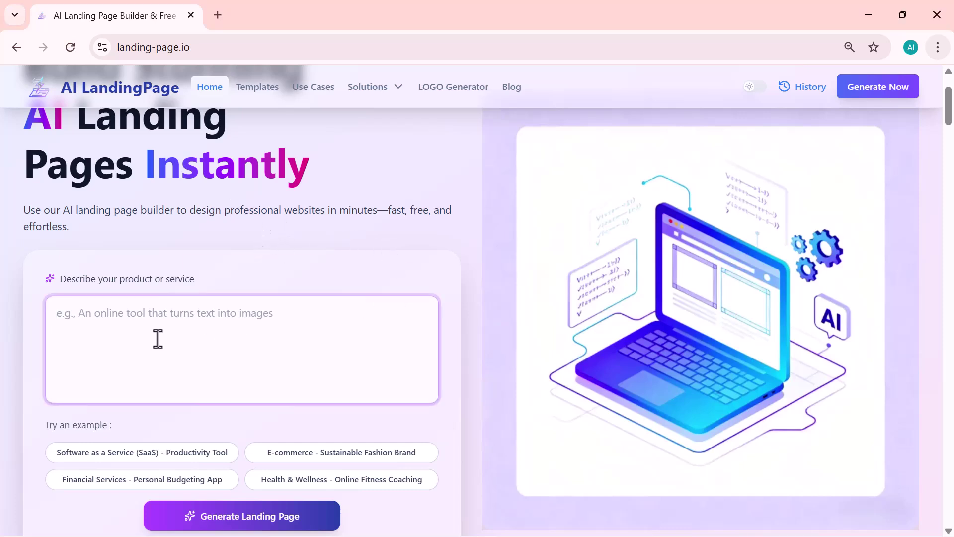
{"action": "type", "text": "AI EXPERT is a smart mobile app that uses advanced AI tools to help users organize tasks, automate reminders, and stay productive with intuitive, easy-to-use features."}
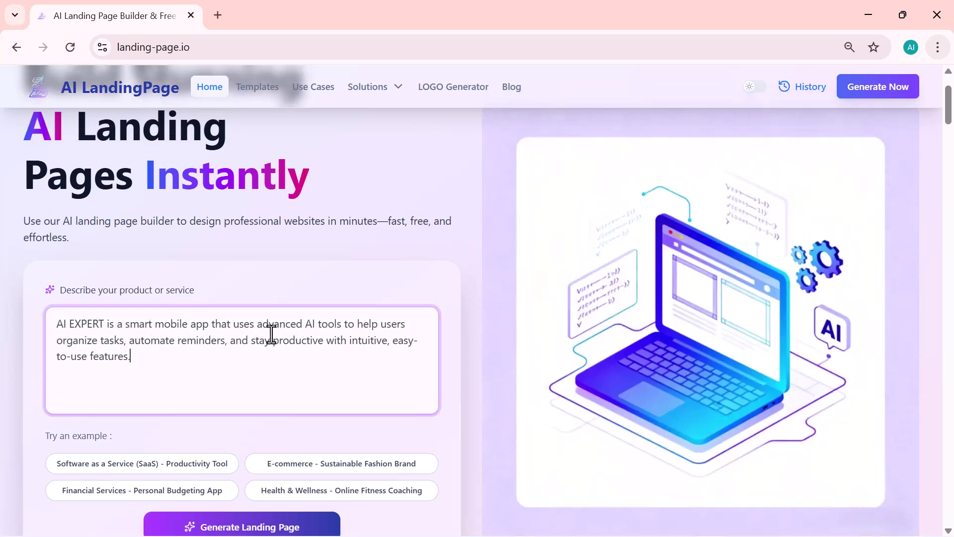
{"action": "key", "text": "Return"}
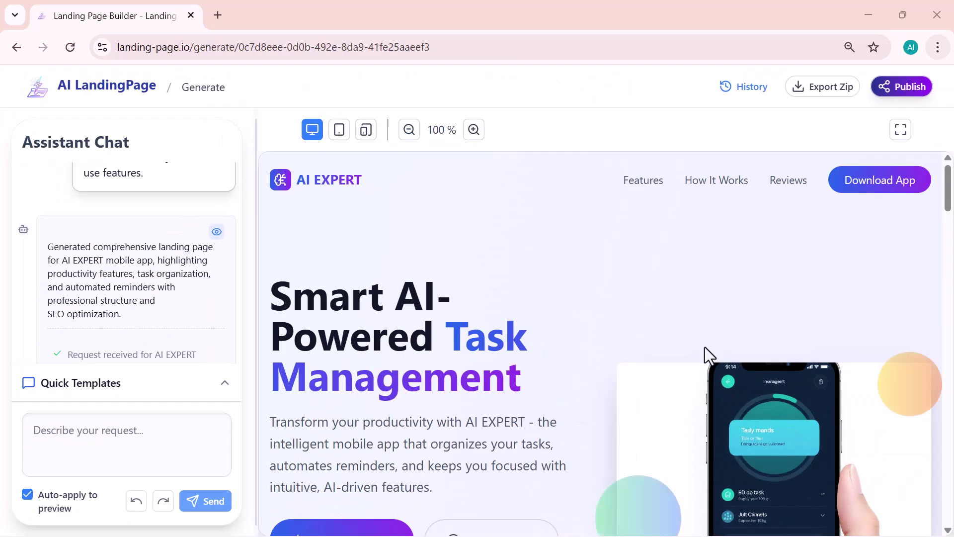
{"action": "scroll", "coordinate": [706, 354], "scroll_direction": "down", "scroll_amount": 3}
{"action": "scroll", "coordinate": [706, 354], "scroll_direction": "down", "scroll_amount": 1}
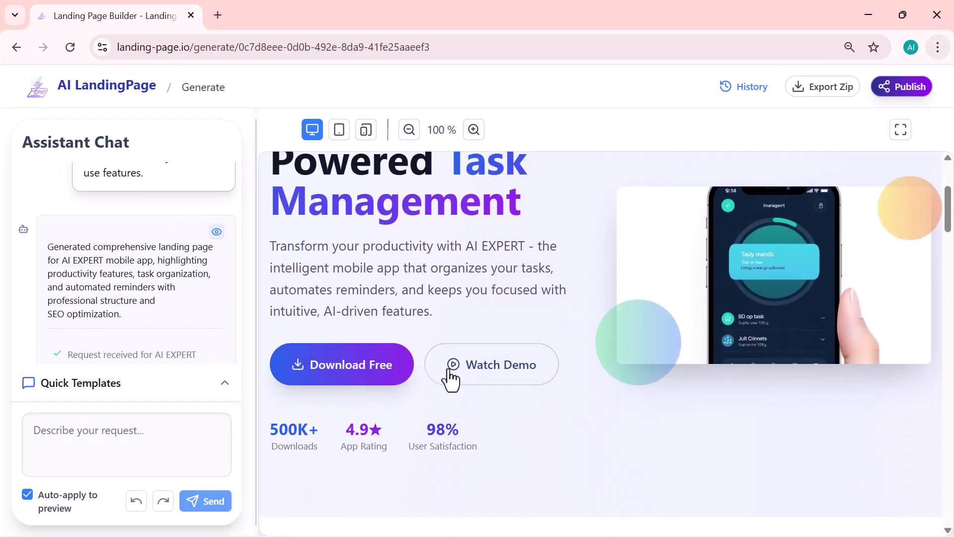
{"action": "scroll", "coordinate": [379, 378], "scroll_direction": "down", "scroll_amount": 1}
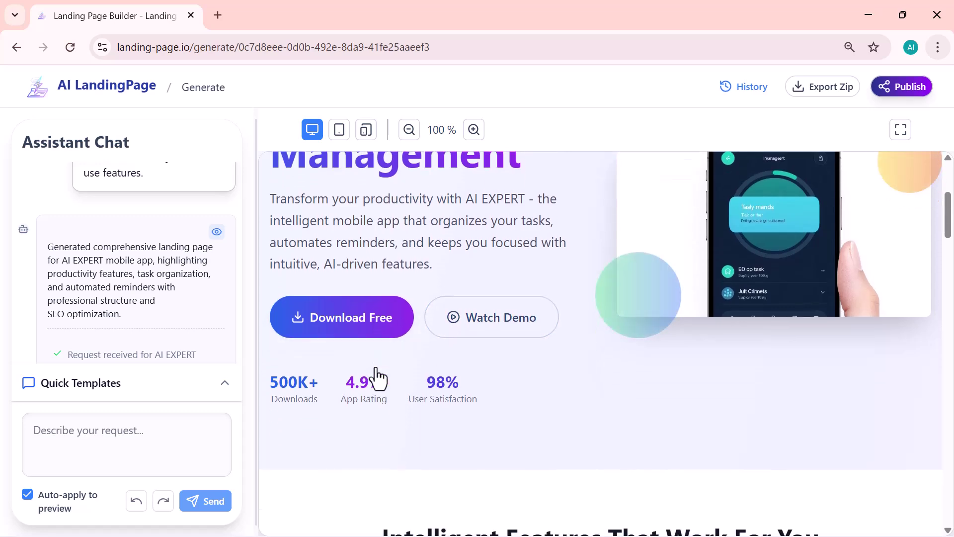
{"action": "scroll", "coordinate": [378, 379], "scroll_direction": "down", "scroll_amount": 4}
{"action": "scroll", "coordinate": [379, 379], "scroll_direction": "down", "scroll_amount": 4}
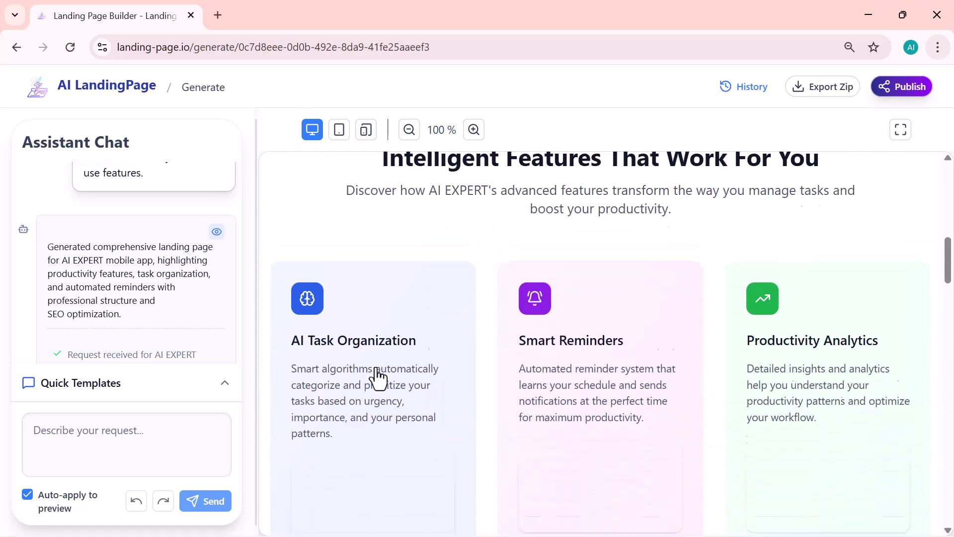
{"action": "scroll", "coordinate": [379, 379], "scroll_direction": "down", "scroll_amount": 1}
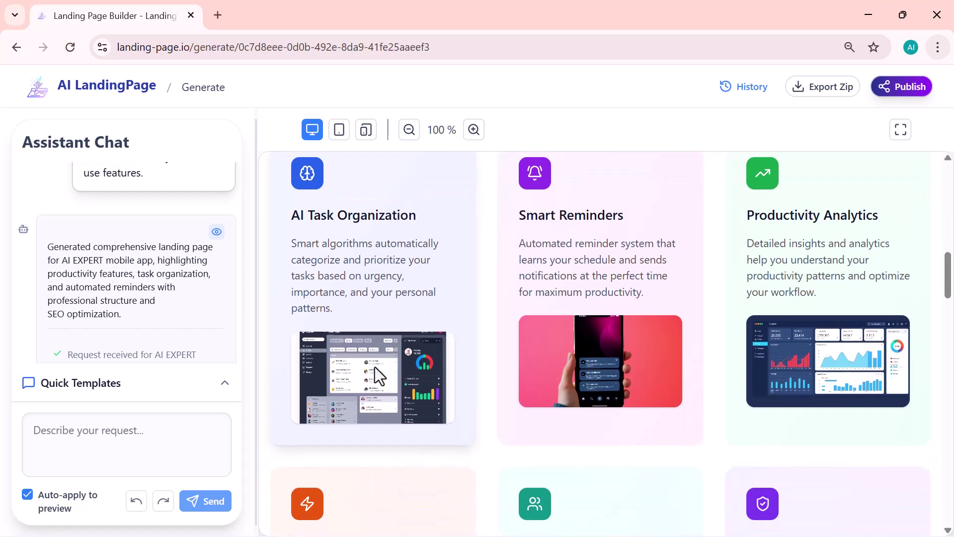
{"action": "scroll", "coordinate": [352, 367], "scroll_direction": "up", "scroll_amount": 5, "text": "ctrl"}
{"action": "scroll", "coordinate": [352, 367], "scroll_direction": "up", "scroll_amount": 5, "text": "ctrl"}
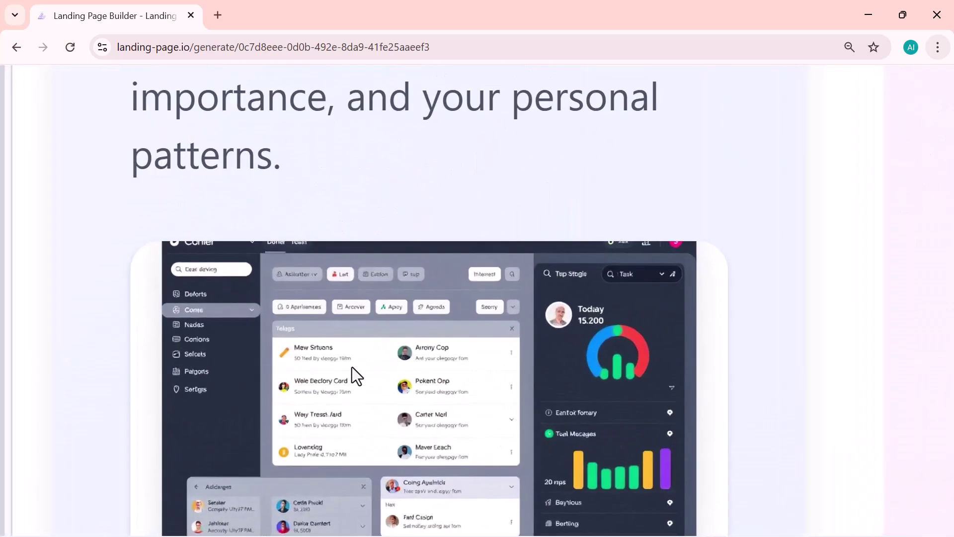
{"action": "scroll", "coordinate": [353, 367], "scroll_direction": "down", "scroll_amount": 2}
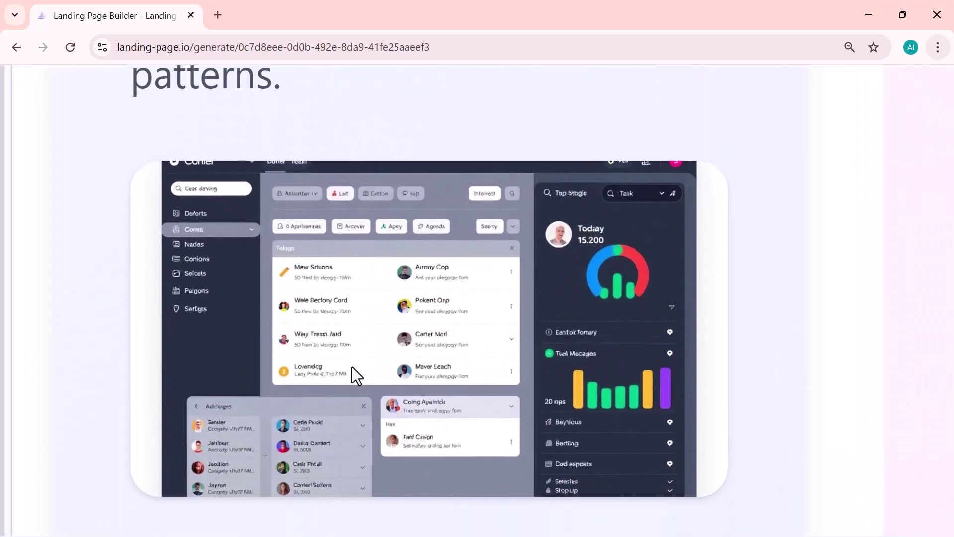
{"action": "scroll", "coordinate": [352, 367], "scroll_direction": "down", "scroll_amount": 5, "text": "ctrl"}
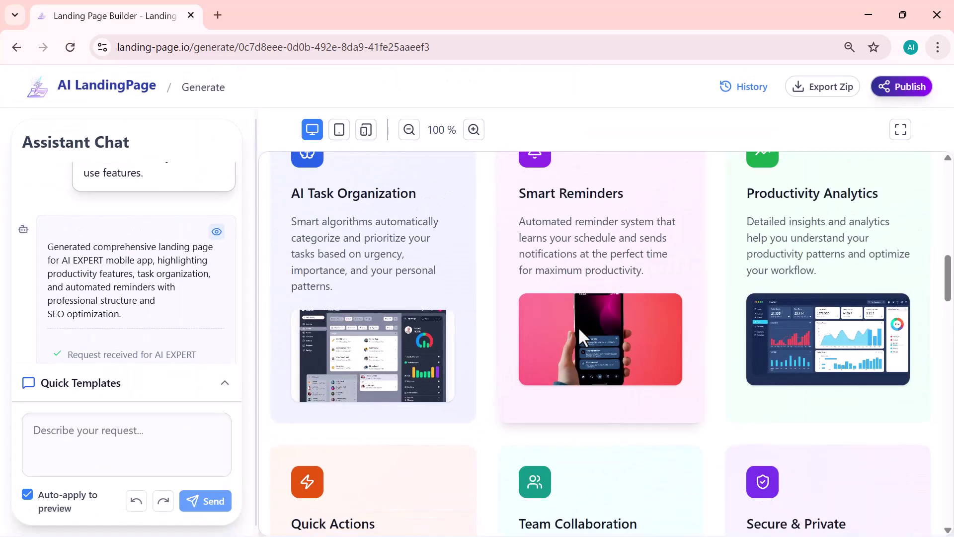
{"action": "scroll", "coordinate": [578, 327], "scroll_direction": "up", "scroll_amount": 5, "text": "ctrl"}
{"action": "scroll", "coordinate": [578, 326], "scroll_direction": "down", "scroll_amount": 5, "text": "ctrl"}
{"action": "scroll", "coordinate": [879, 334], "scroll_direction": "up", "scroll_amount": 5, "text": "ctrl"}
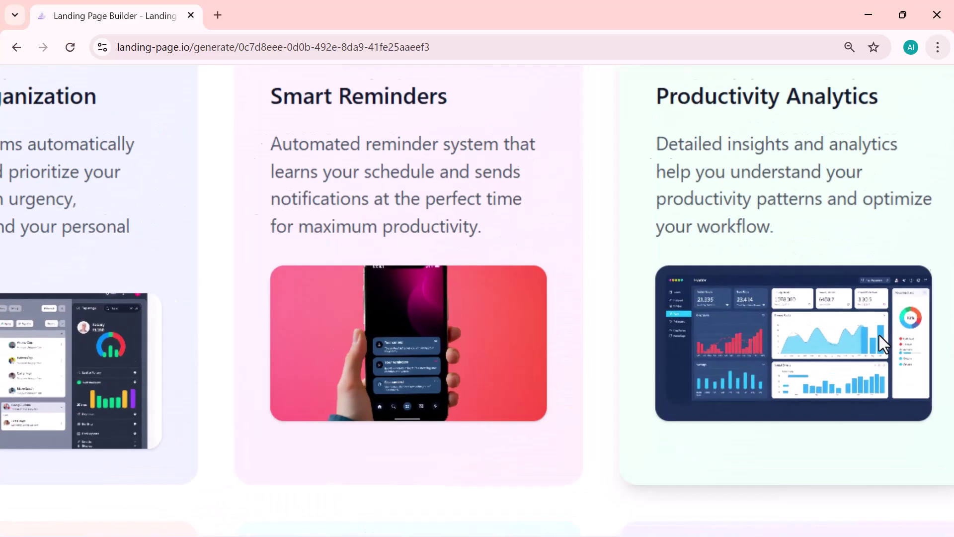
{"action": "scroll", "coordinate": [879, 335], "scroll_direction": "up", "scroll_amount": 2, "text": "ctrl"}
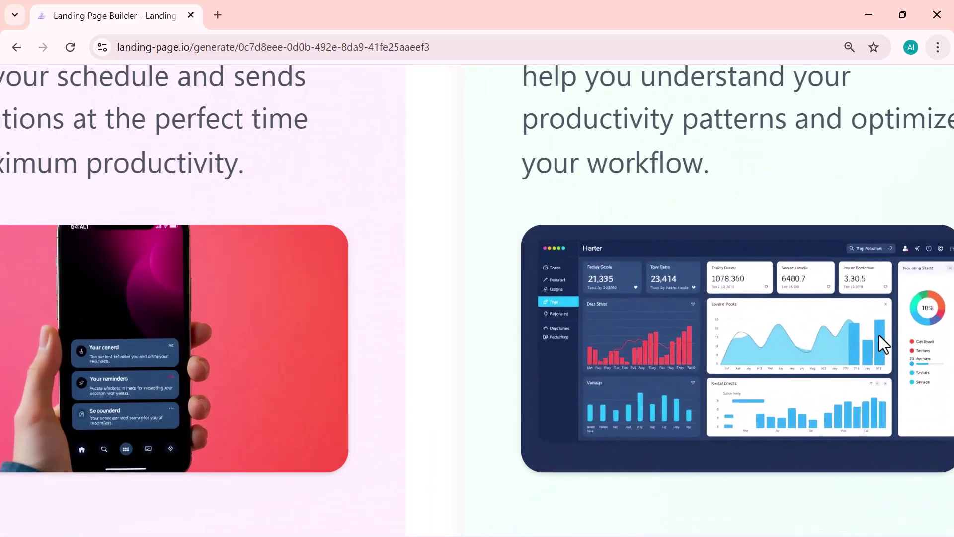
{"action": "scroll", "coordinate": [879, 334], "scroll_direction": "down", "scroll_amount": 7, "text": "ctrl"}
{"action": "scroll", "coordinate": [879, 335], "scroll_direction": "up", "scroll_amount": 1, "text": "ctrl"}
{"action": "scroll", "coordinate": [879, 334], "scroll_direction": "down", "scroll_amount": 2, "text": "ctrl"}
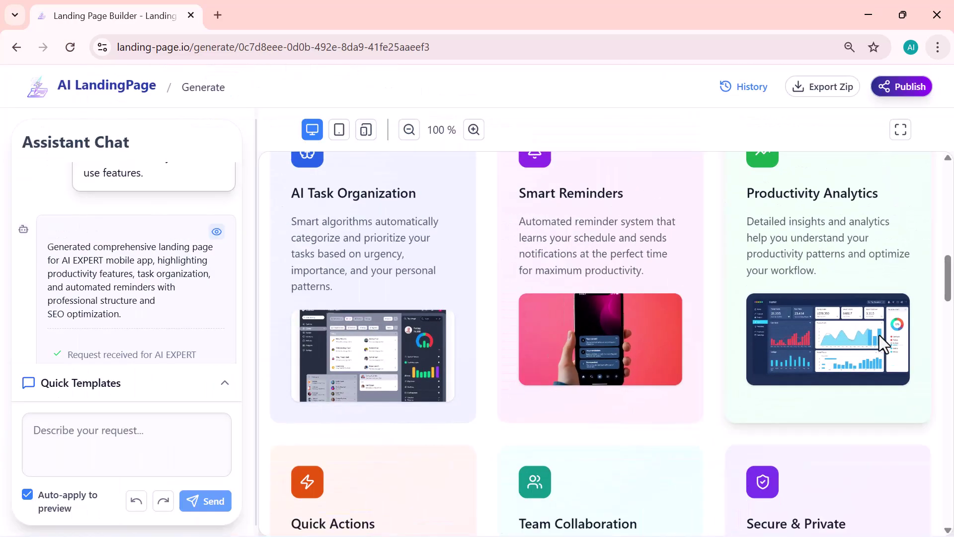
{"action": "scroll", "coordinate": [659, 372], "scroll_direction": "up", "scroll_amount": 5}
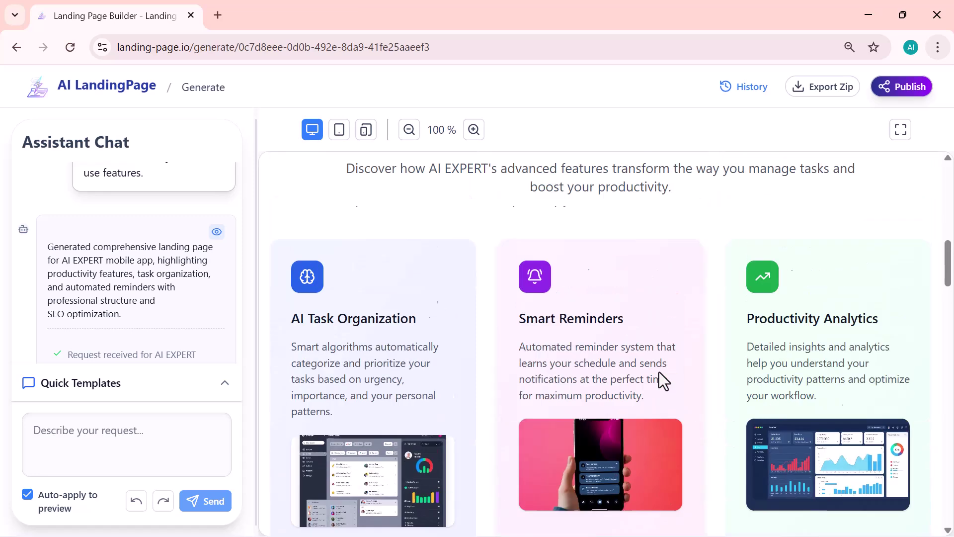
{"action": "scroll", "coordinate": [658, 372], "scroll_direction": "down", "scroll_amount": 6}
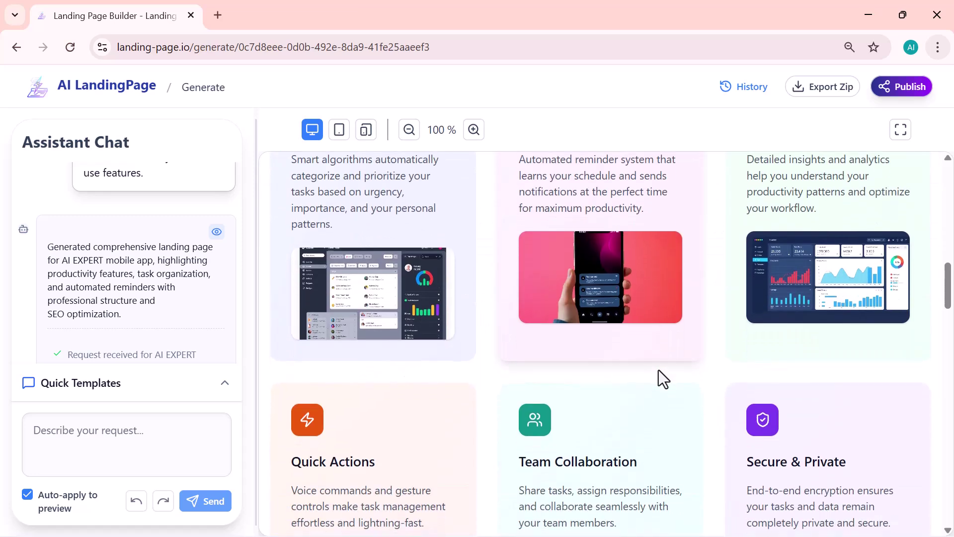
{"action": "scroll", "coordinate": [658, 372], "scroll_direction": "down", "scroll_amount": 3}
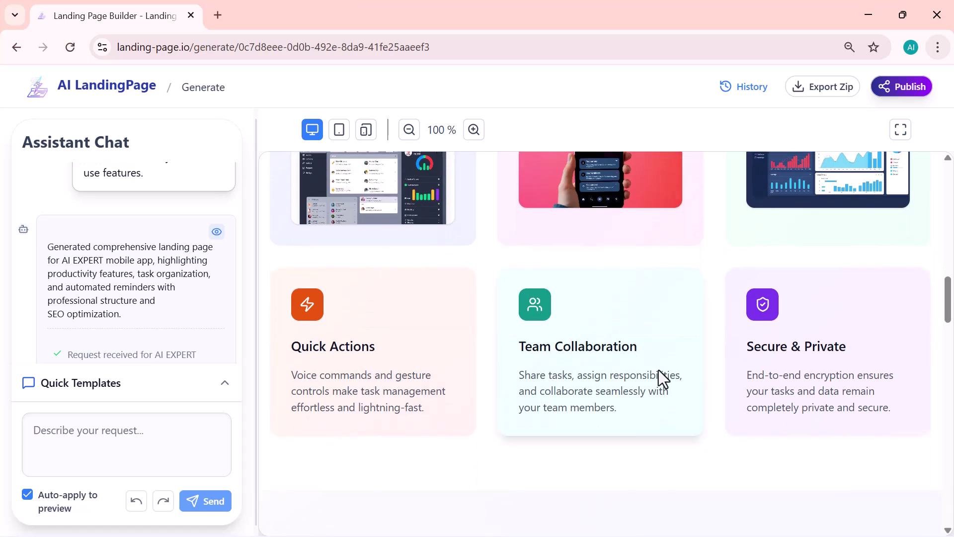
{"action": "scroll", "coordinate": [658, 370], "scroll_direction": "down", "scroll_amount": 7}
{"action": "scroll", "coordinate": [664, 380], "scroll_direction": "down", "scroll_amount": 1}
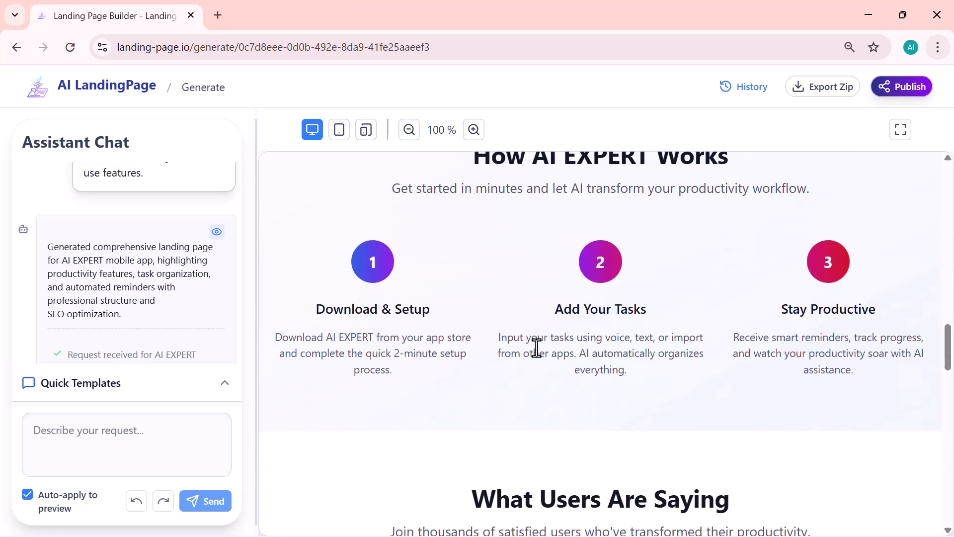
{"action": "scroll", "coordinate": [627, 441], "scroll_direction": "down", "scroll_amount": 4}
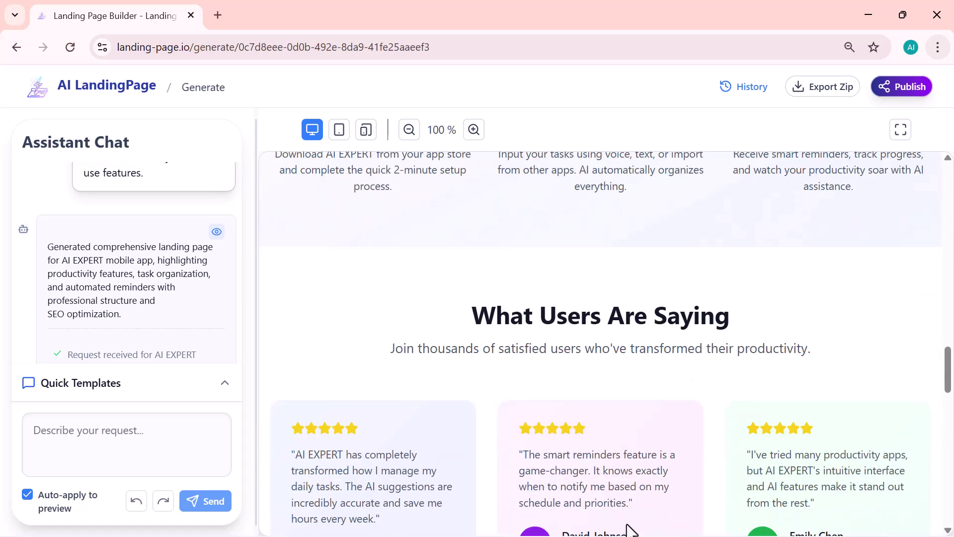
{"action": "scroll", "coordinate": [630, 531], "scroll_direction": "down", "scroll_amount": 9}
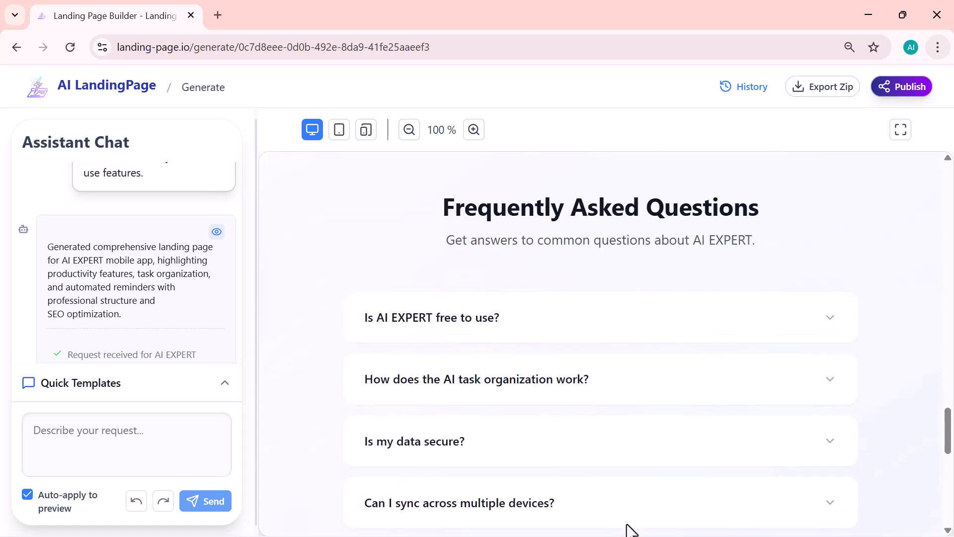
{"action": "left_click", "coordinate": [835, 323]}
{"action": "left_click", "coordinate": [828, 439]}
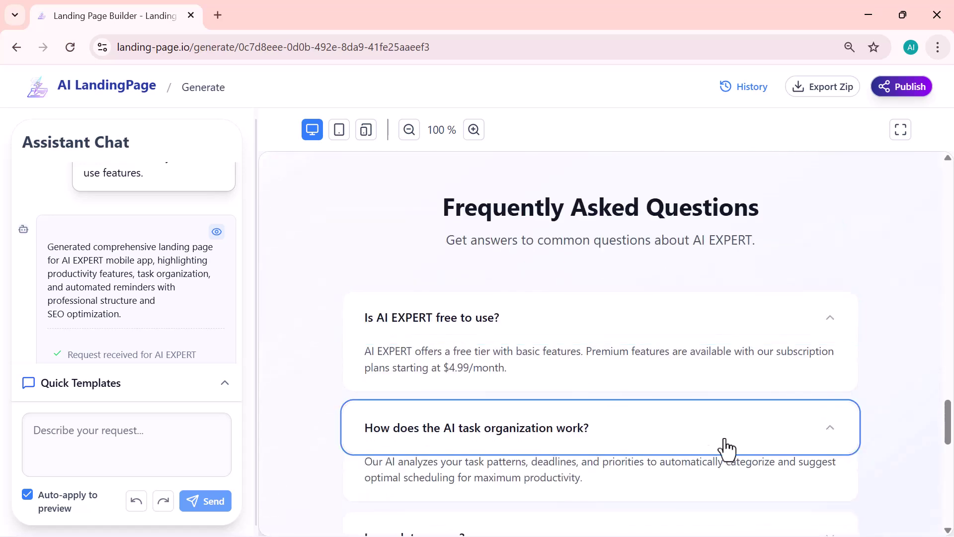
{"action": "scroll", "coordinate": [795, 408], "scroll_direction": "down", "scroll_amount": 1}
{"action": "left_click", "coordinate": [848, 366]}
{"action": "left_click", "coordinate": [837, 269]}
{"action": "scroll", "coordinate": [793, 292], "scroll_direction": "down", "scroll_amount": 12}
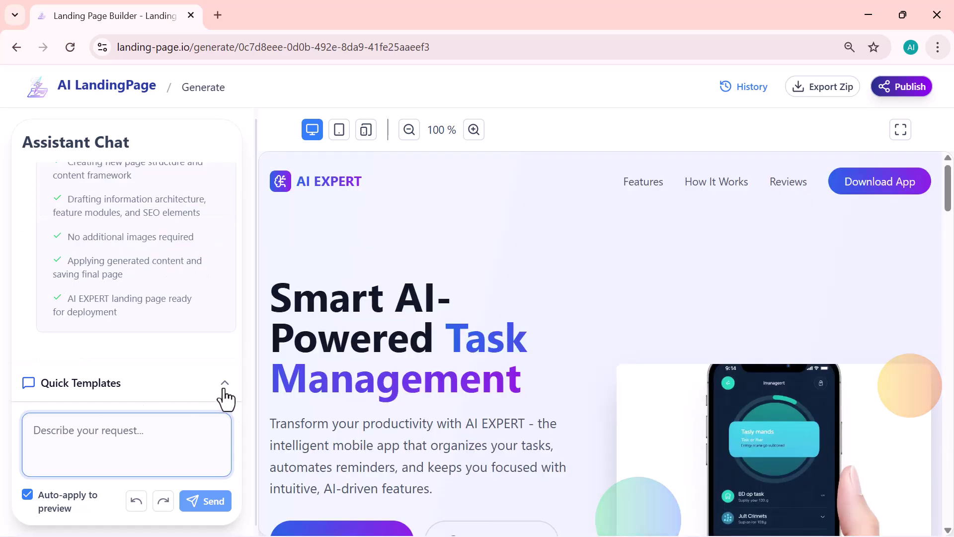
- Send the assistant the request 'Optimize the text and labels for clarity.'
{"action": "left_click", "coordinate": [223, 386]}
{"action": "left_click", "coordinate": [73, 430]}
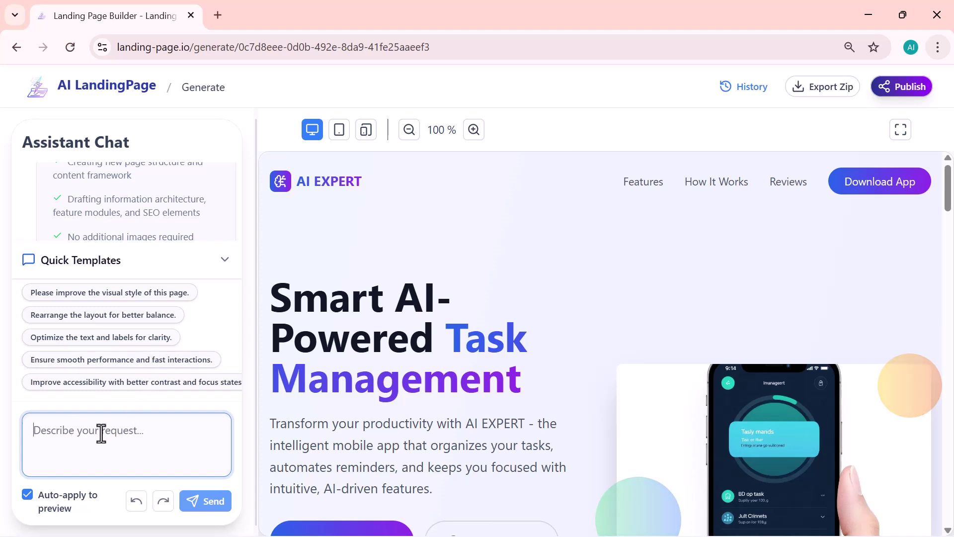
{"action": "type", "text": "Optimize the text and labels for clarity."}
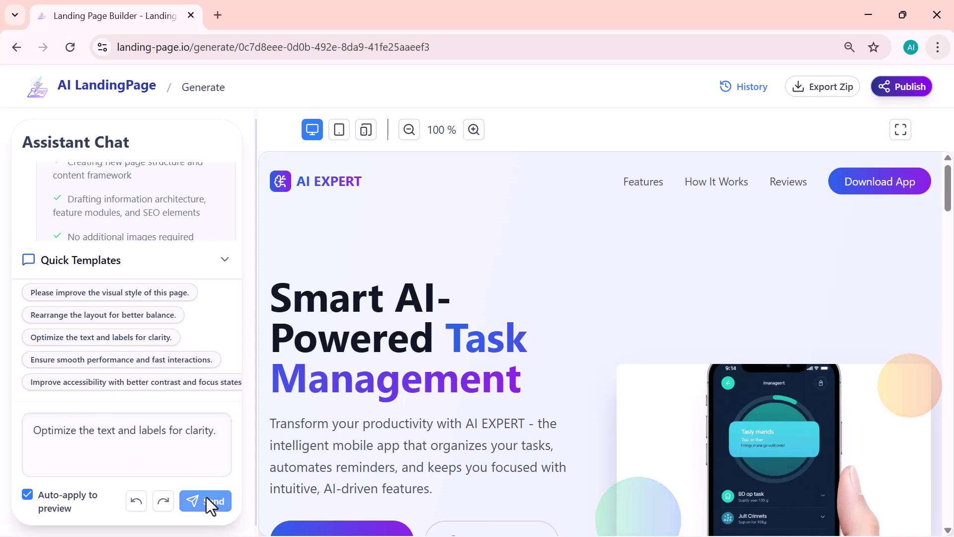
{"action": "left_click", "coordinate": [206, 497]}
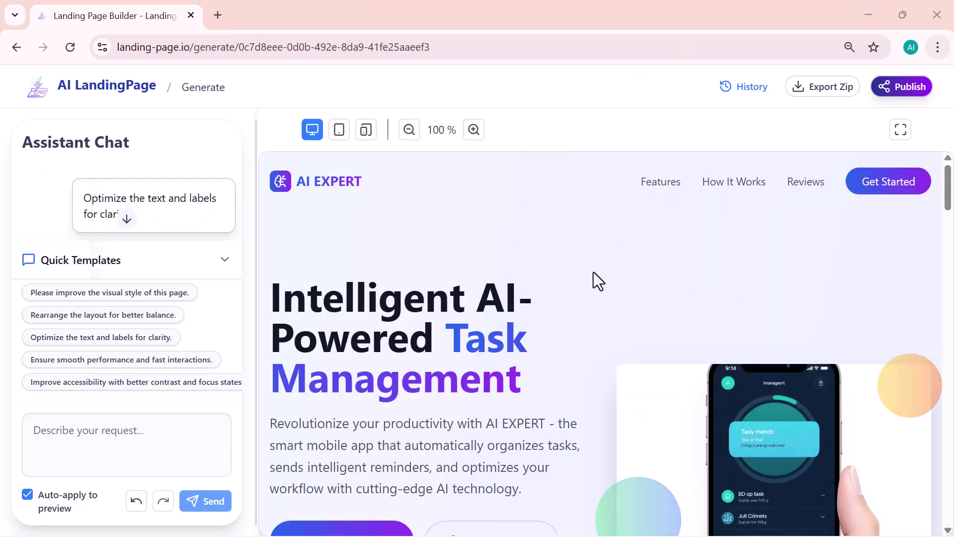
{"action": "scroll", "coordinate": [537, 300], "scroll_direction": "down", "scroll_amount": 5}
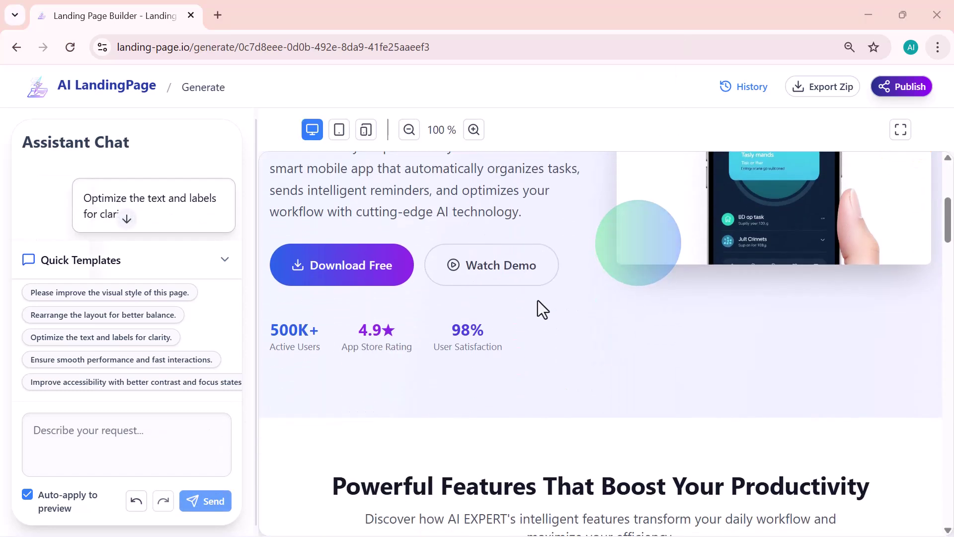
{"action": "scroll", "coordinate": [537, 301], "scroll_direction": "down", "scroll_amount": 5}
{"action": "scroll", "coordinate": [537, 300], "scroll_direction": "down", "scroll_amount": 5}
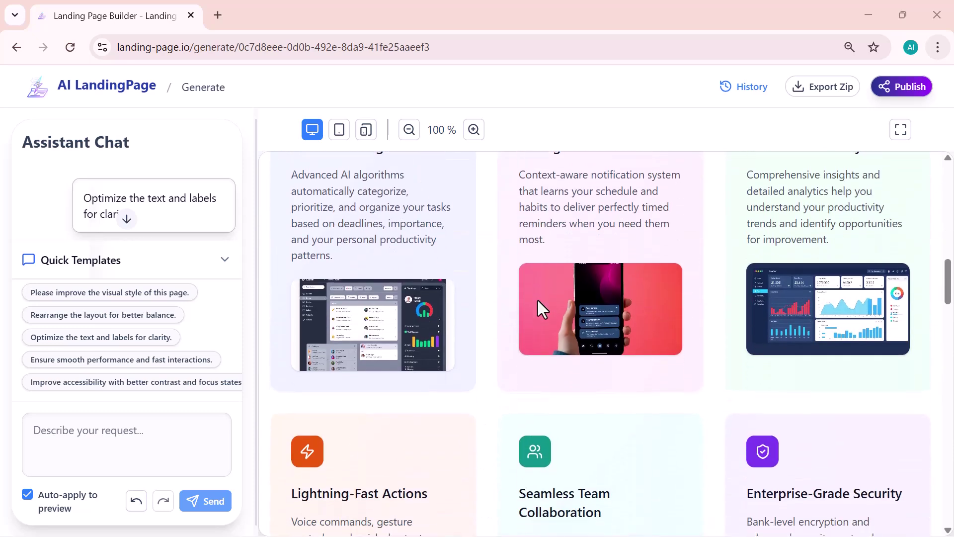
{"action": "scroll", "coordinate": [538, 300], "scroll_direction": "down", "scroll_amount": 8}
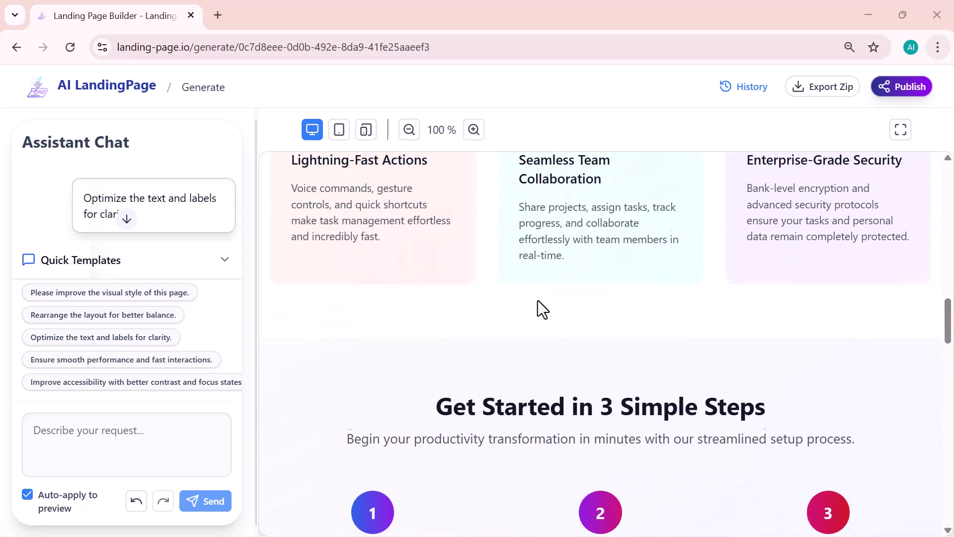
{"action": "scroll", "coordinate": [537, 300], "scroll_direction": "down", "scroll_amount": 12}
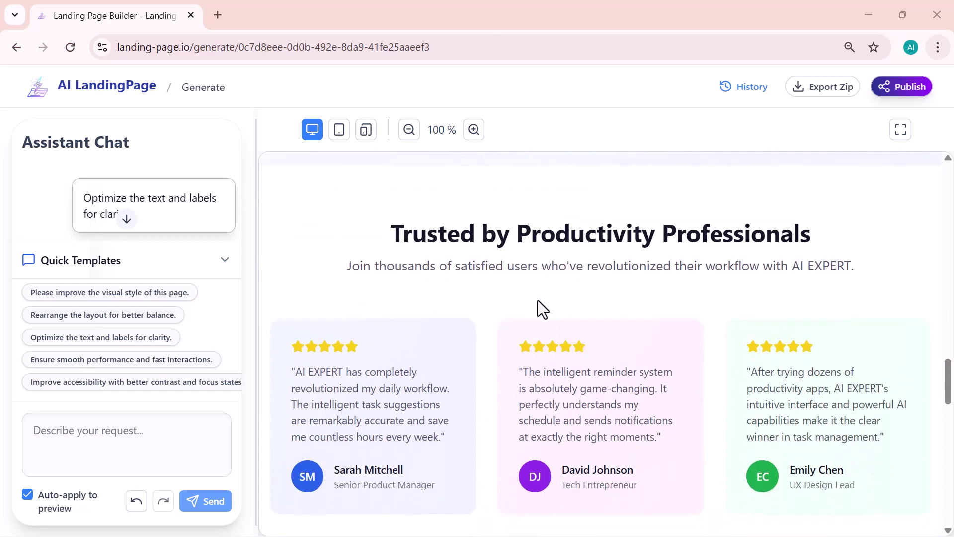
{"action": "scroll", "coordinate": [537, 301], "scroll_direction": "down", "scroll_amount": 9}
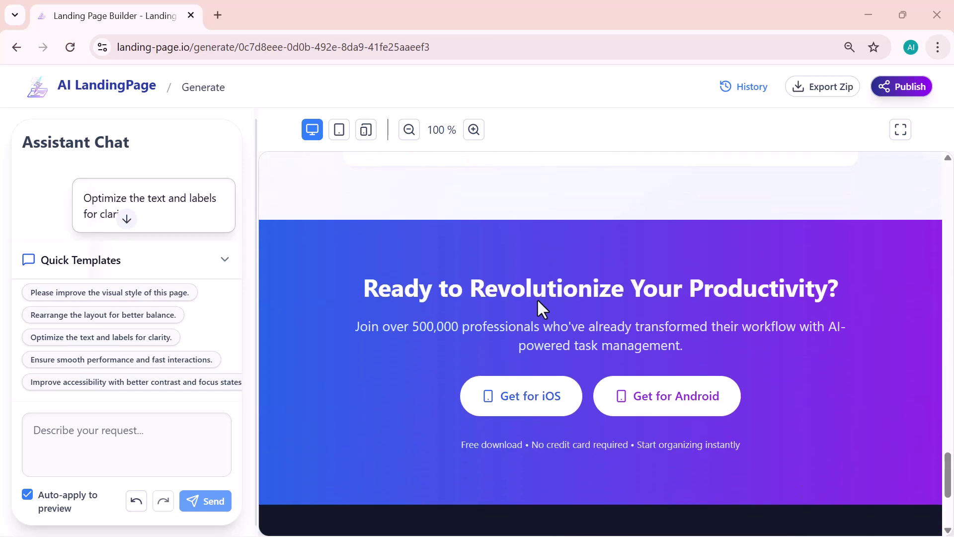
{"action": "scroll", "coordinate": [537, 301], "scroll_direction": "up", "scroll_amount": 20}
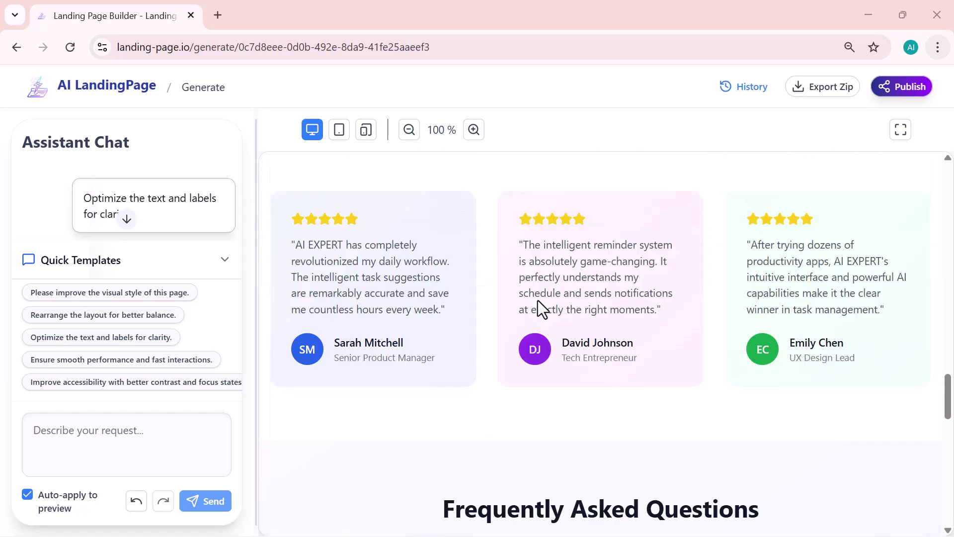
{"action": "scroll", "coordinate": [538, 300], "scroll_direction": "up", "scroll_amount": 5}
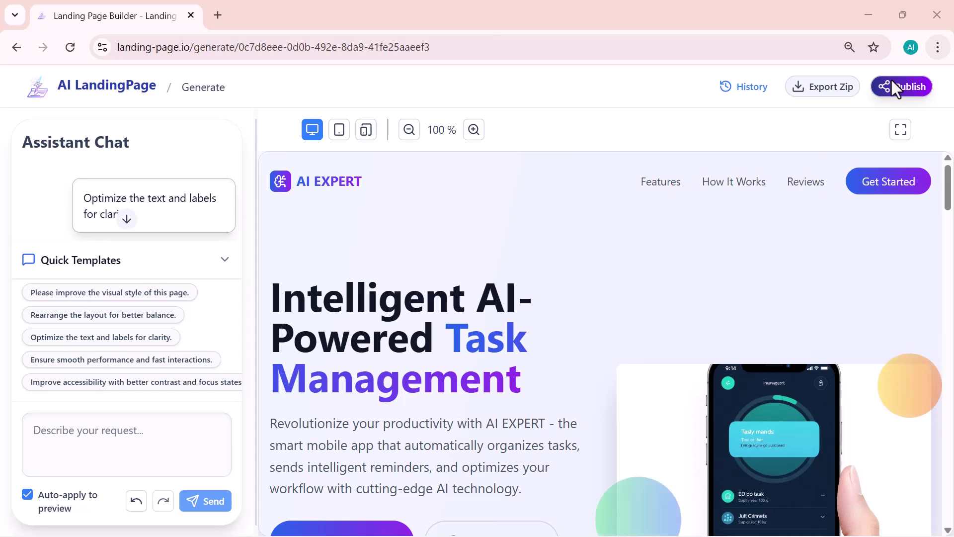
- Publish the AI EXPERT page as 'My Landing Page' to get its share link
{"action": "left_click", "coordinate": [909, 89]}
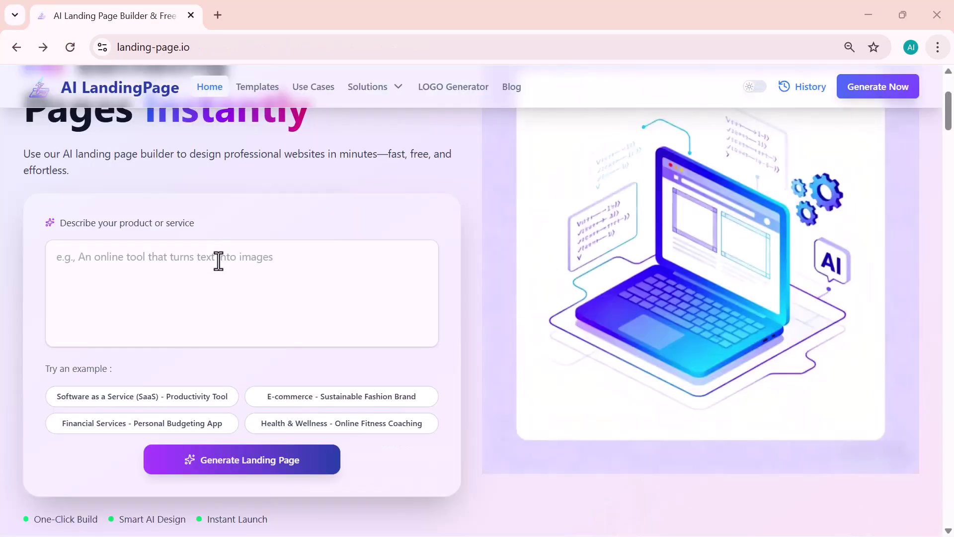
- Paste the AI EXPERT Store e-commerce description and generate a landing page from it
{"action": "left_click", "coordinate": [219, 261]}
{"action": "scroll", "coordinate": [218, 261], "scroll_direction": "up", "scroll_amount": 3}
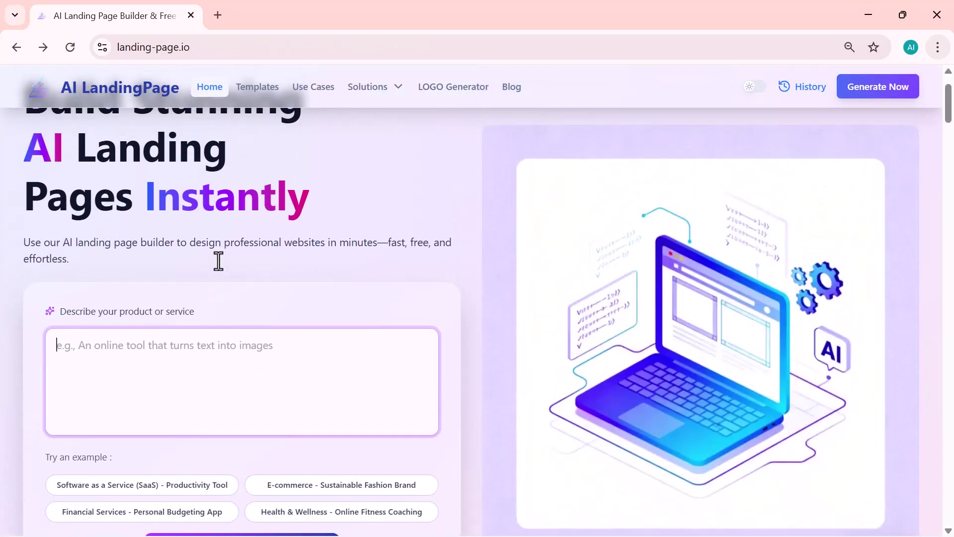
{"action": "scroll", "coordinate": [219, 261], "scroll_direction": "down", "scroll_amount": 3}
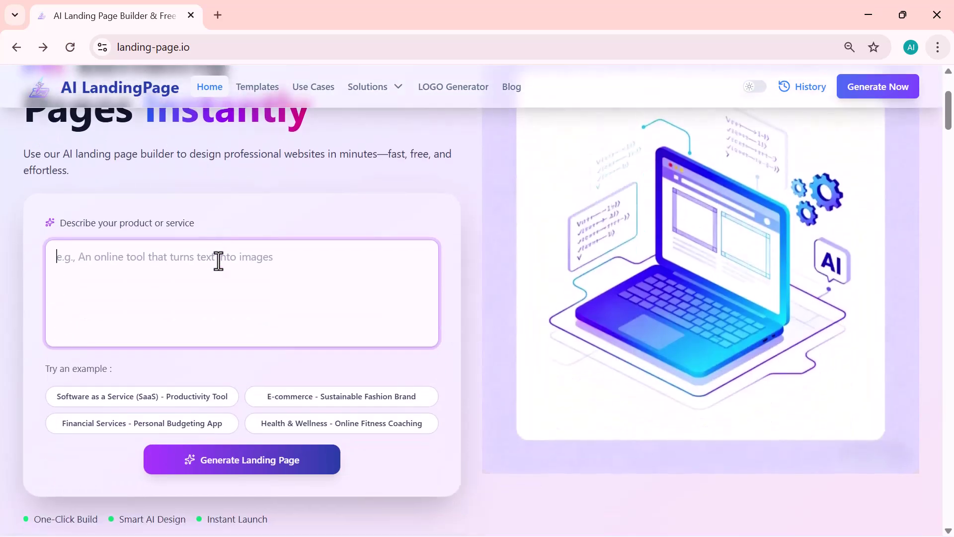
{"action": "type", "text": "AI EXPERT Store is an online e-commerce platform offering stylish, high-quality products with fast shipping, secure payments, and a smooth shopping experience for every customer."}
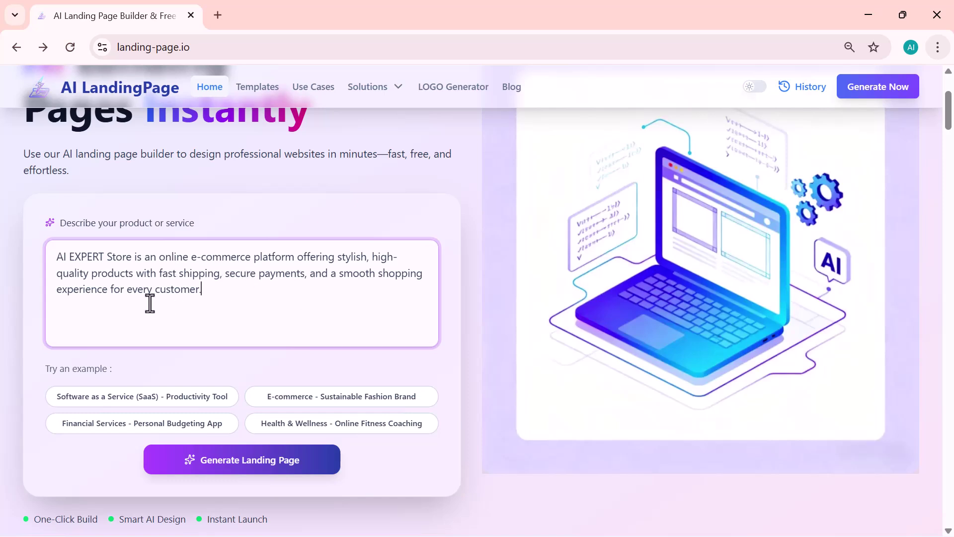
{"action": "left_click", "coordinate": [255, 464]}
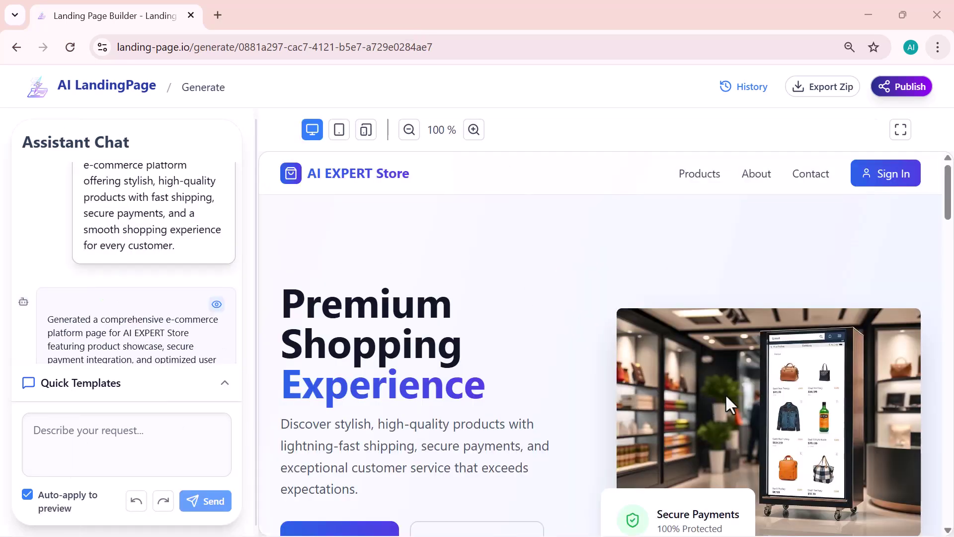
{"action": "scroll", "coordinate": [725, 394], "scroll_direction": "down", "scroll_amount": 1}
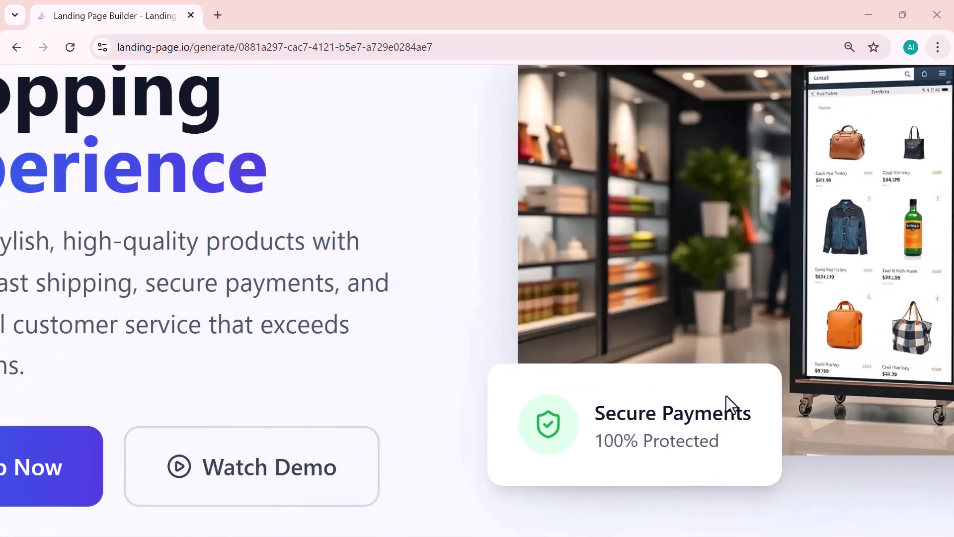
{"action": "scroll", "coordinate": [725, 396], "scroll_direction": "right", "scroll_amount": 3}
{"action": "scroll", "coordinate": [726, 396], "scroll_direction": "up", "scroll_amount": 3}
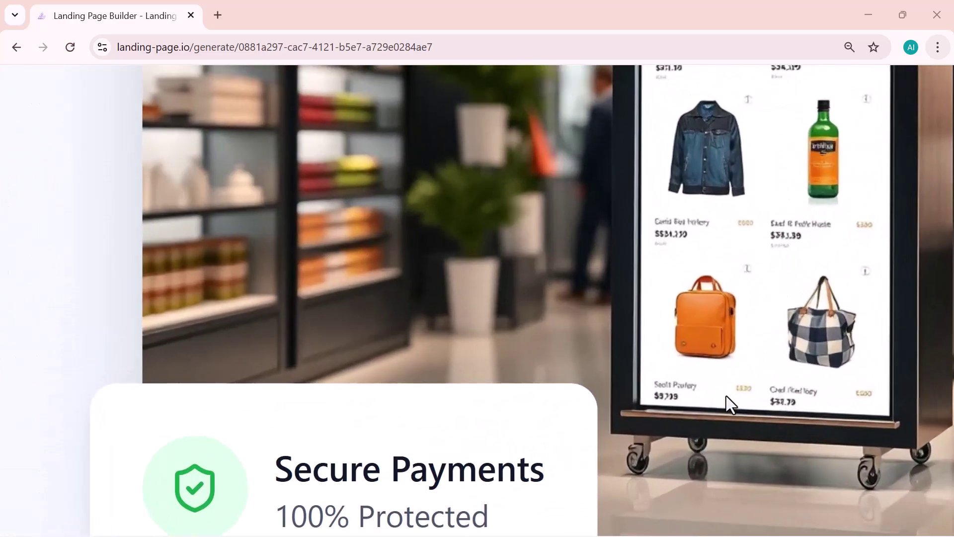
{"action": "scroll", "coordinate": [726, 396], "scroll_direction": "down", "scroll_amount": 5}
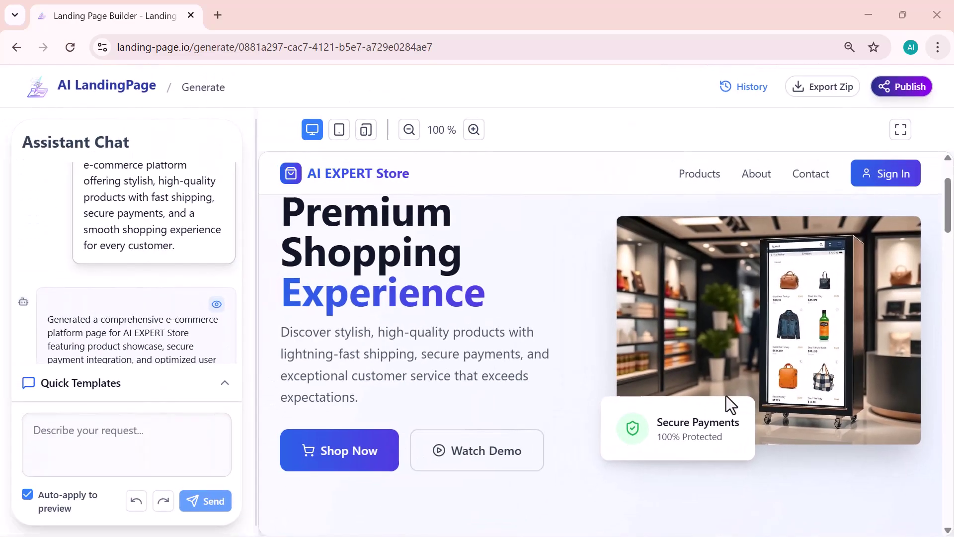
{"action": "scroll", "coordinate": [726, 396], "scroll_direction": "down", "scroll_amount": 6}
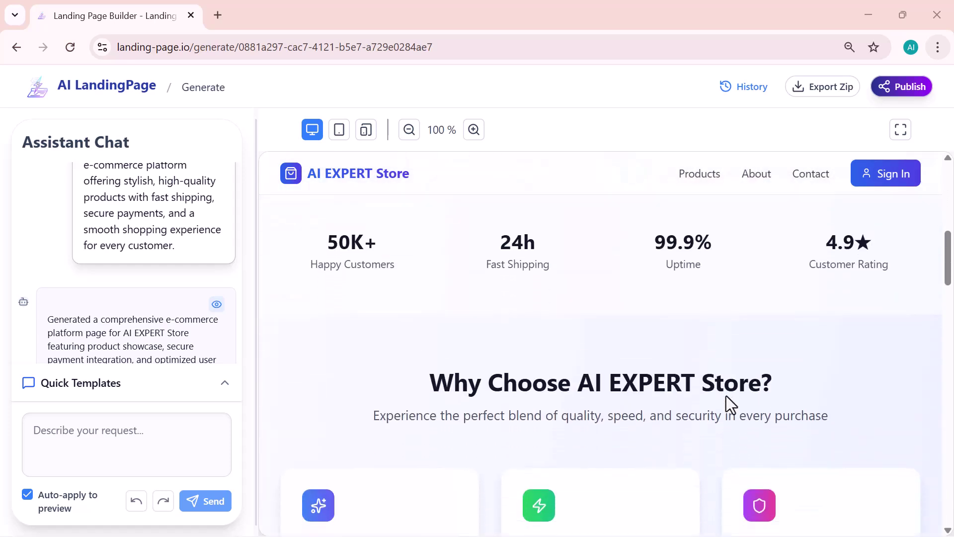
{"action": "scroll", "coordinate": [726, 396], "scroll_direction": "down", "scroll_amount": 4}
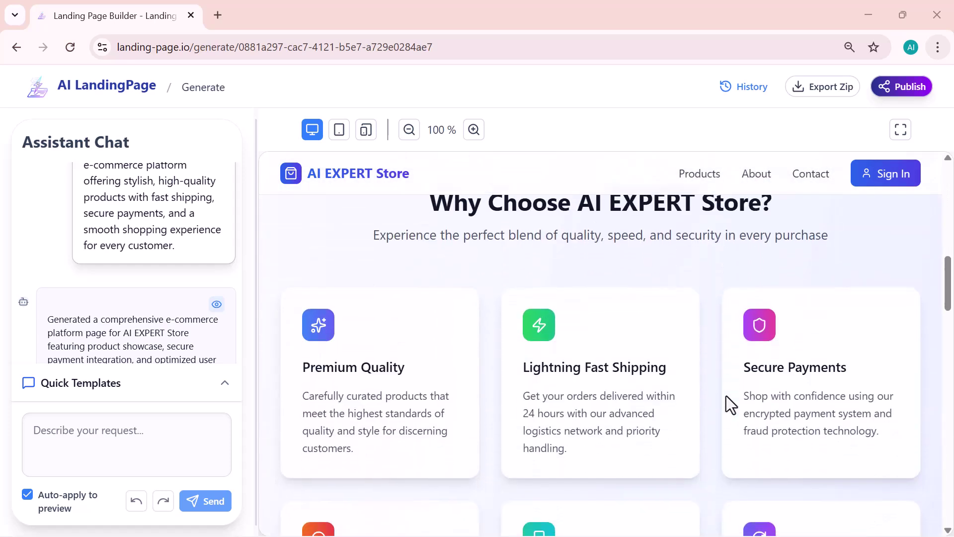
{"action": "scroll", "coordinate": [726, 396], "scroll_direction": "down", "scroll_amount": 8}
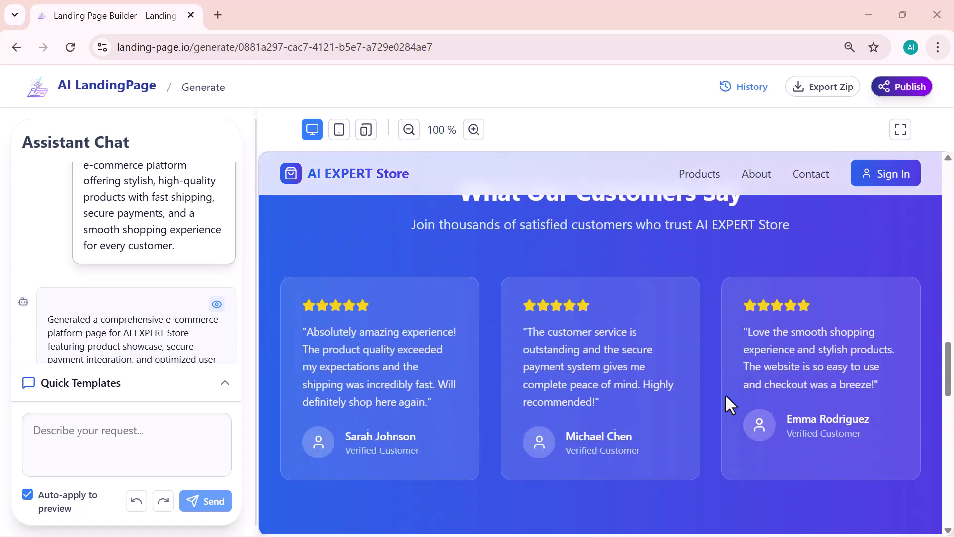
{"action": "scroll", "coordinate": [725, 394], "scroll_direction": "down", "scroll_amount": 12}
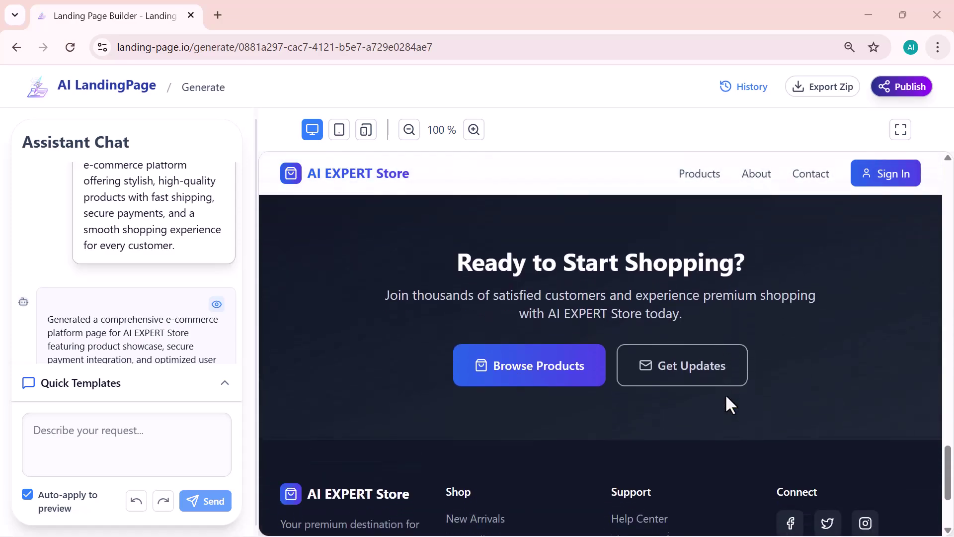
{"action": "scroll", "coordinate": [725, 393], "scroll_direction": "down", "scroll_amount": 3}
{"action": "scroll", "coordinate": [725, 394], "scroll_direction": "up", "scroll_amount": 20}
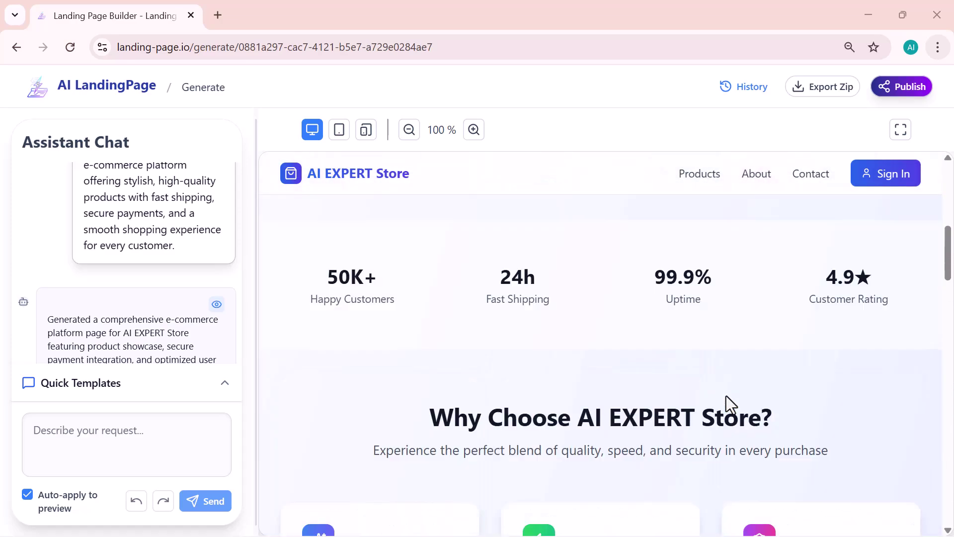
{"action": "scroll", "coordinate": [726, 396], "scroll_direction": "up", "scroll_amount": 5}
{"action": "scroll", "coordinate": [775, 408], "scroll_direction": "down", "scroll_amount": 2}
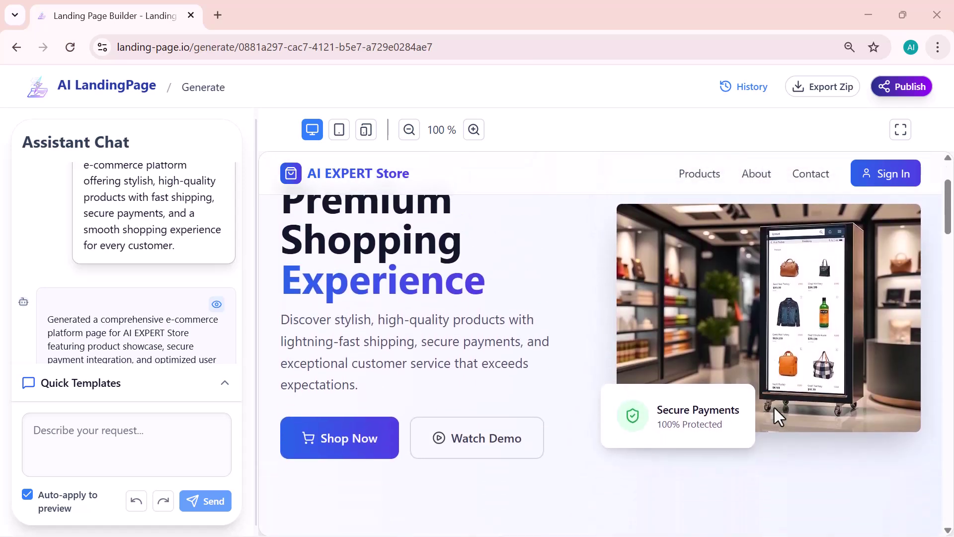
{"action": "scroll", "coordinate": [774, 407], "scroll_direction": "up", "scroll_amount": 1}
{"action": "scroll", "coordinate": [777, 417], "scroll_direction": "up", "scroll_amount": 1}
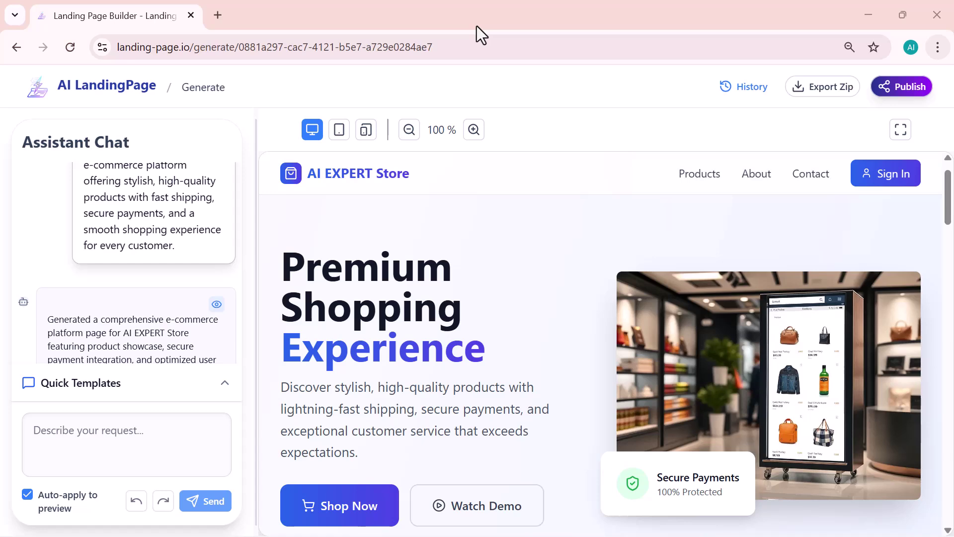
- Go back to the landing-page.io home page and scroll to the empty description form
{"action": "key", "text": "alt+Left"}
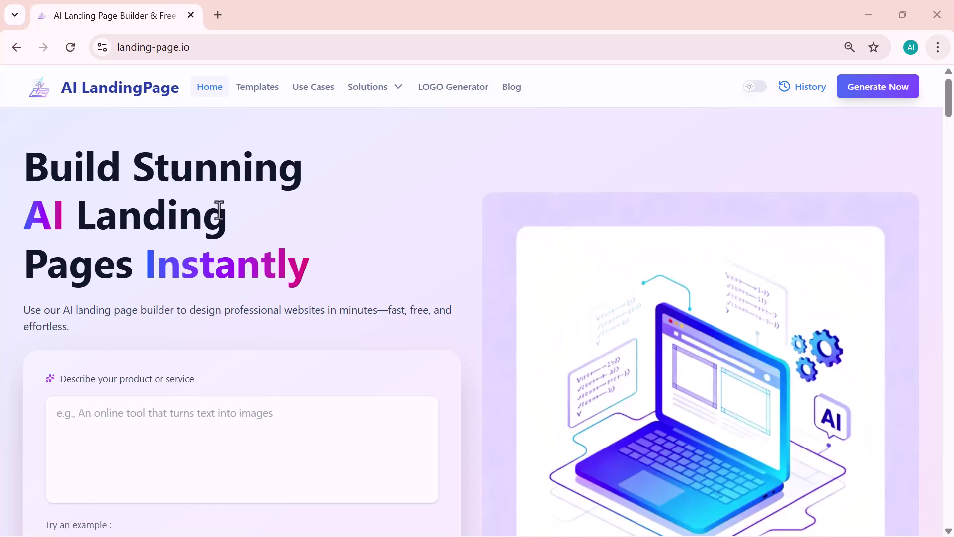
{"action": "scroll", "coordinate": [182, 236], "scroll_direction": "down", "scroll_amount": 3}
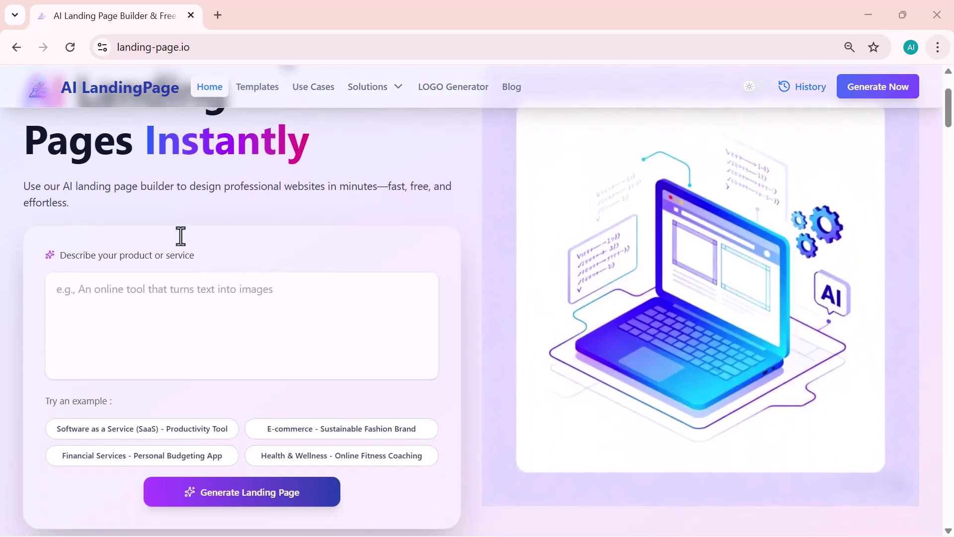